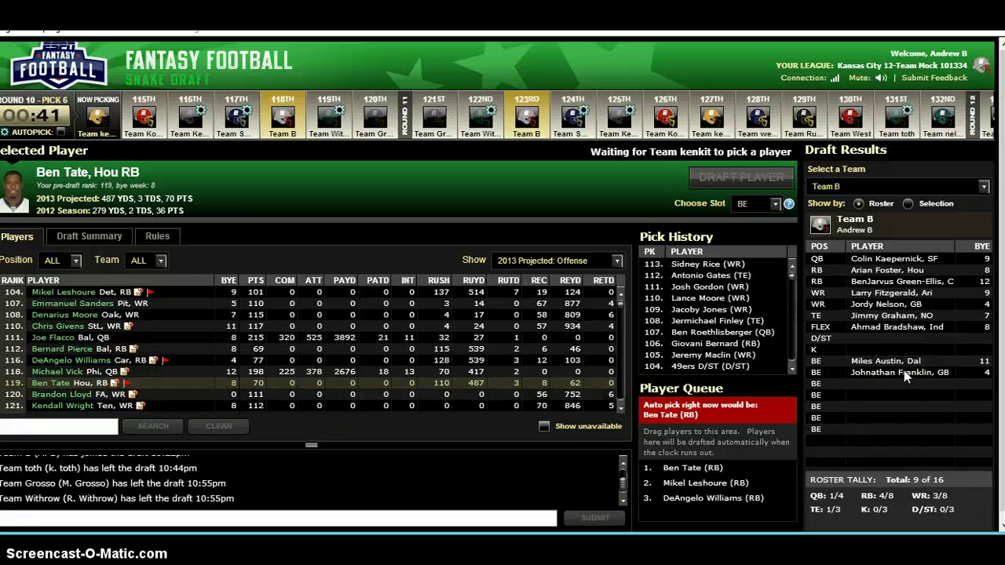
# Check the draft room's latest picks, and enter Michael Vick for order 113 in the Excel draft board's Draft Results.
pyautogui.hotkey('alt', 'Tab')
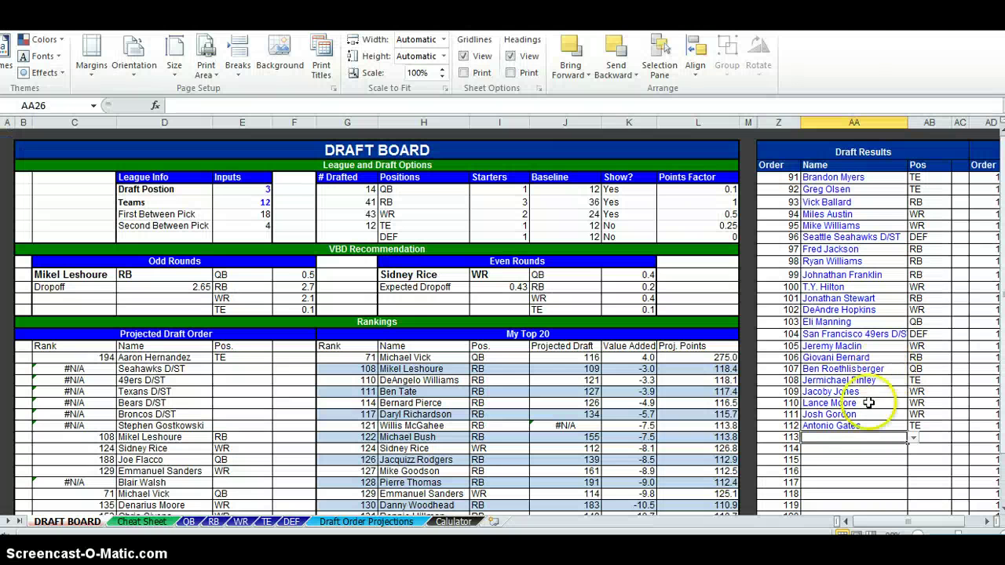
pyautogui.scroll(-2, 794, 380)
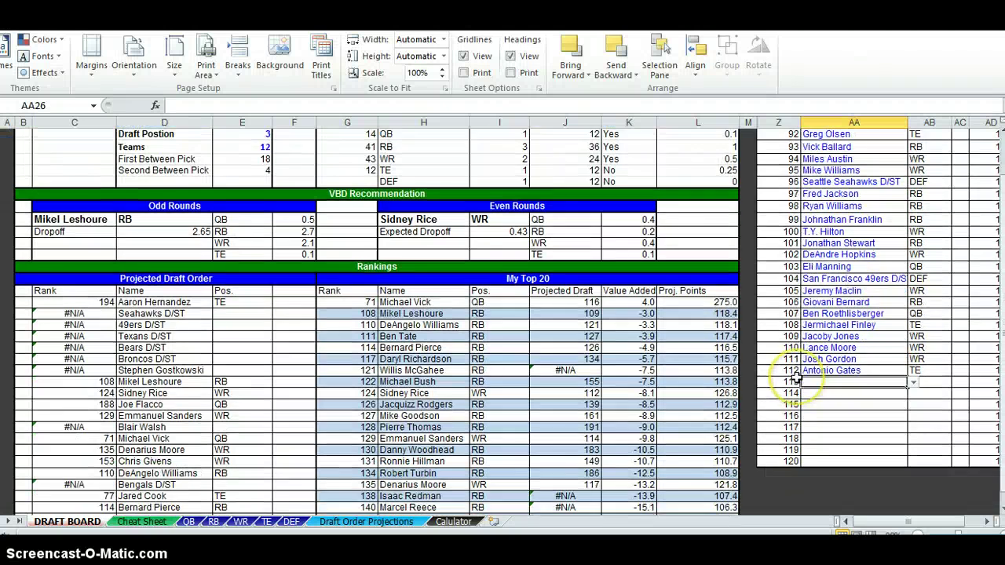
pyautogui.hotkey('alt', 'Tab')
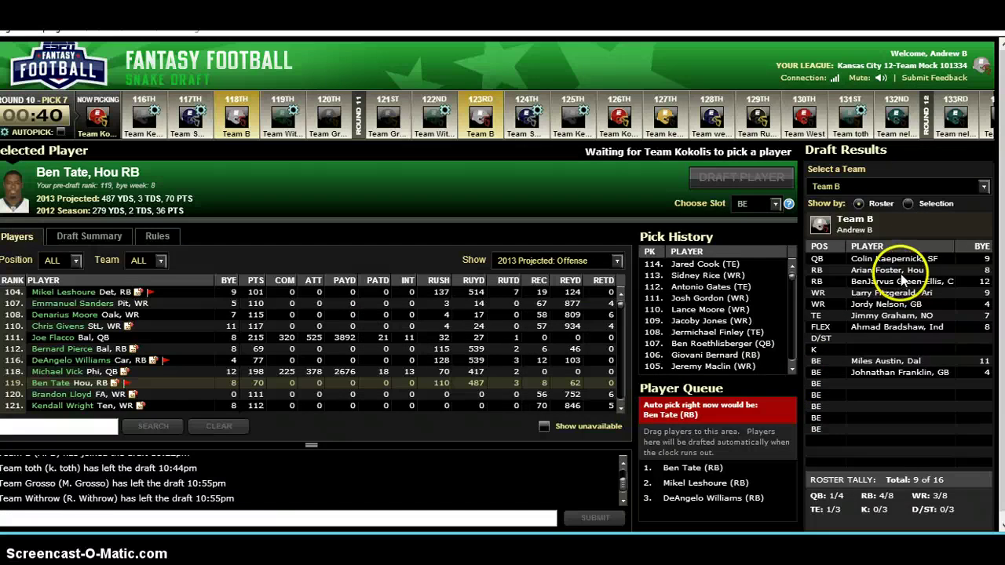
pyautogui.click(699, 470)
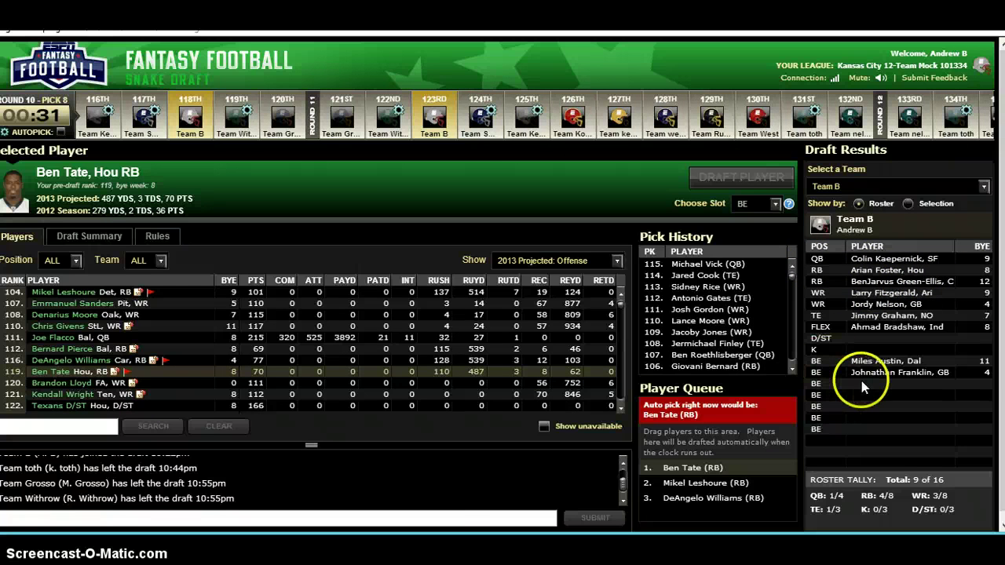
pyautogui.hotkey('alt', 'Tab')
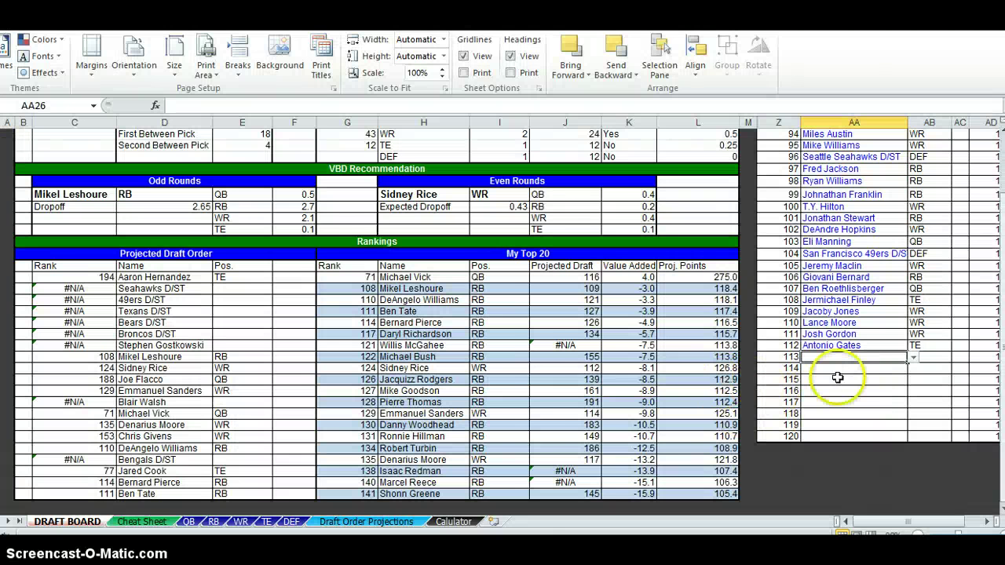
pyautogui.write('Micha')
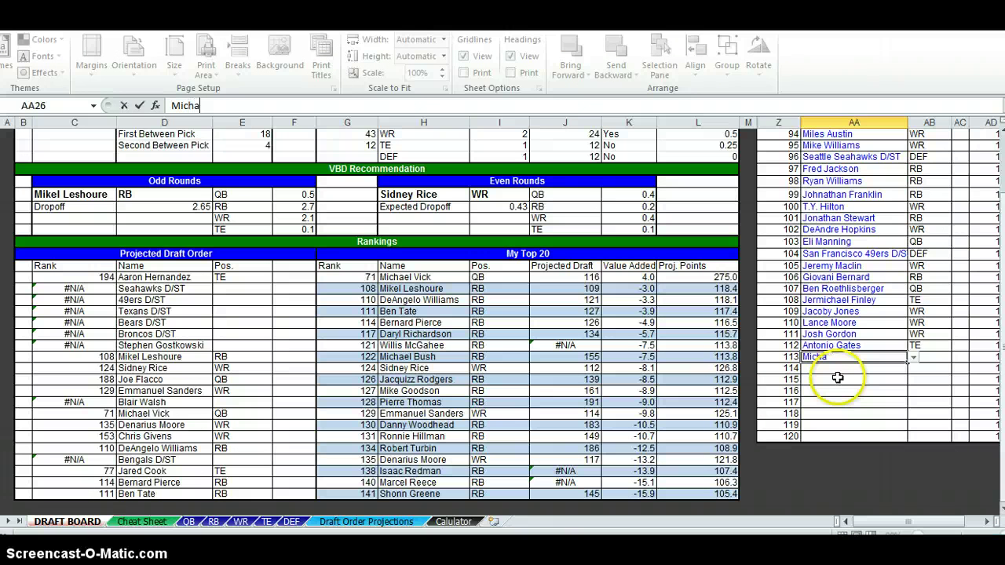
pyautogui.write('el Vick')
pyautogui.press('Return')
# Check the draft room's pick history and set order 114 in the Excel Draft Results to Houston Texans D/ST.
pyautogui.hotkey('alt', 'Tab')
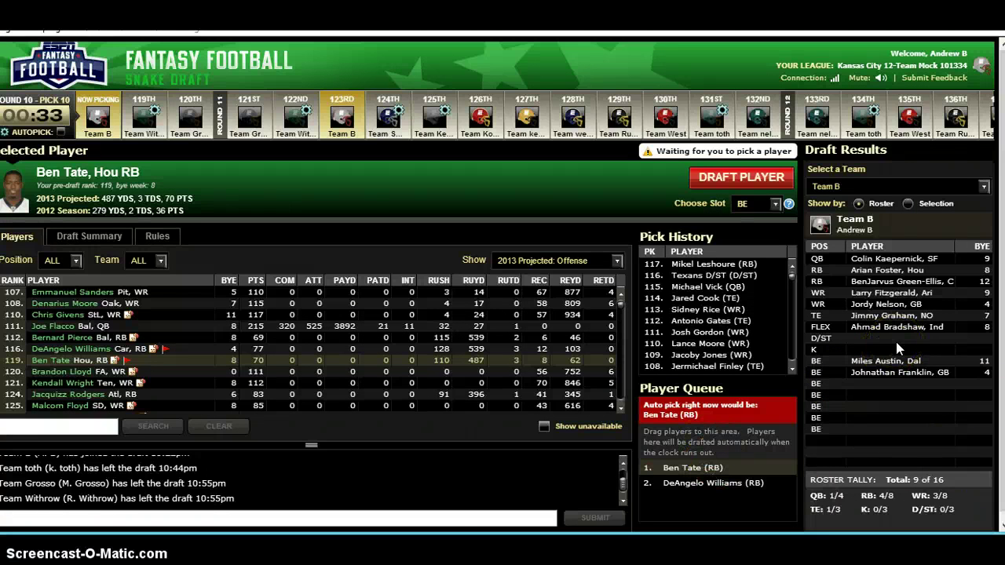
pyautogui.hotkey('alt', 'Tab')
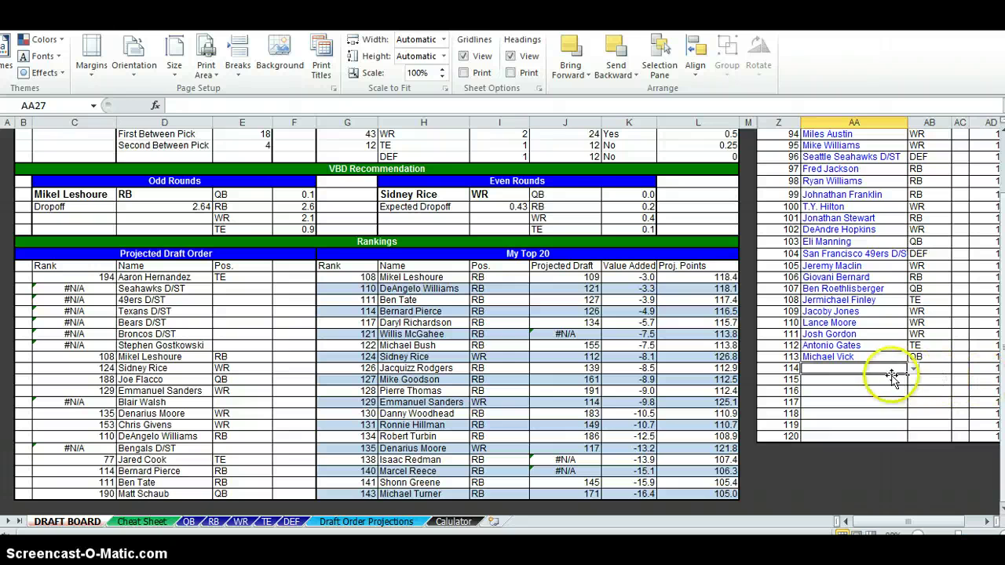
pyautogui.click(913, 369)
pyautogui.click(879, 407)
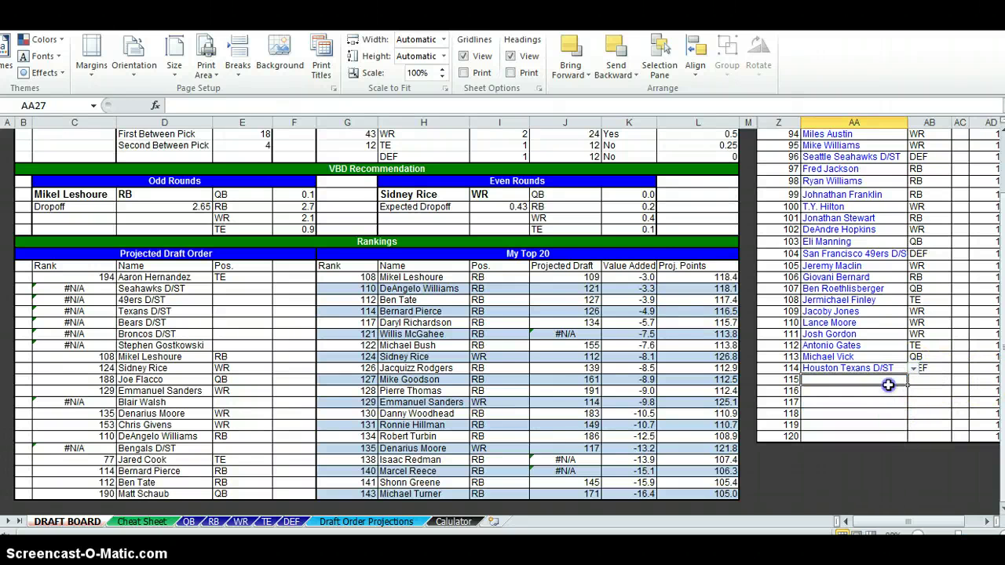
# Set order 115 in the Draft Results to Mikel Leshoure, using the cell's list of available players.
pyautogui.hotkey('alt', 'Tab')
pyautogui.hotkey('alt', 'Tab')
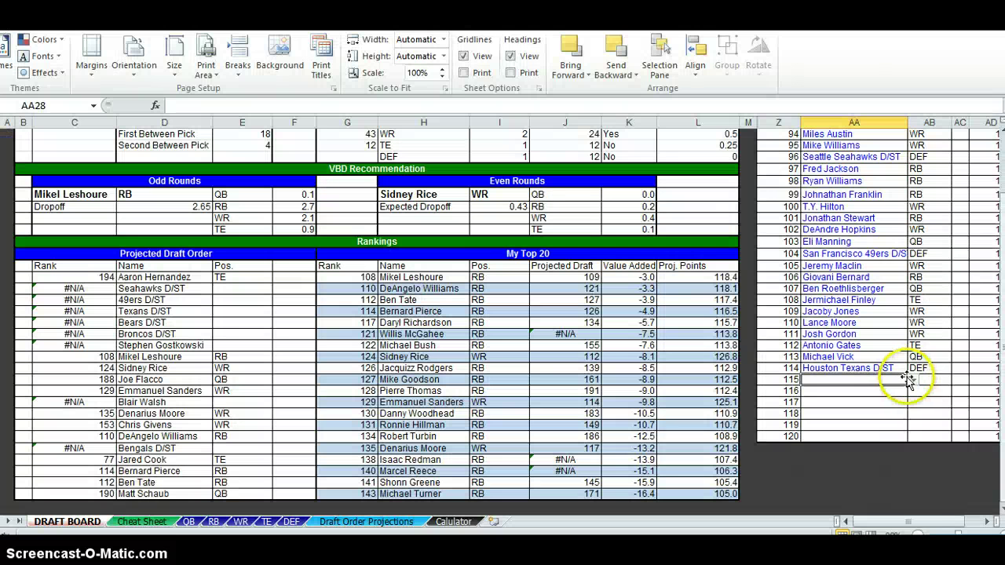
pyautogui.click(894, 380)
pyautogui.click(913, 380)
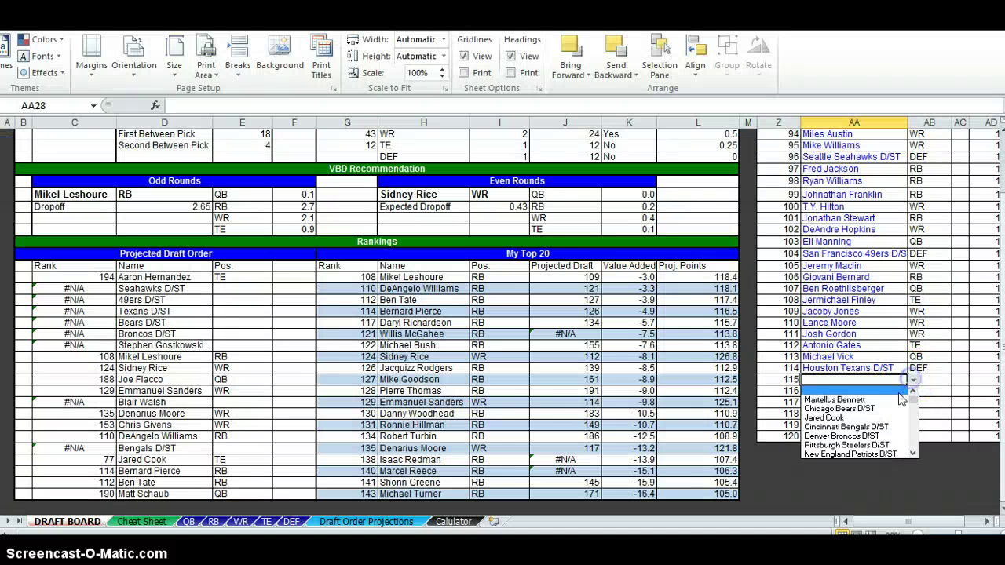
pyautogui.click(914, 453)
pyautogui.click(914, 453)
pyautogui.click(914, 453)
pyautogui.click(915, 453)
pyautogui.click(914, 452)
pyautogui.click(914, 452)
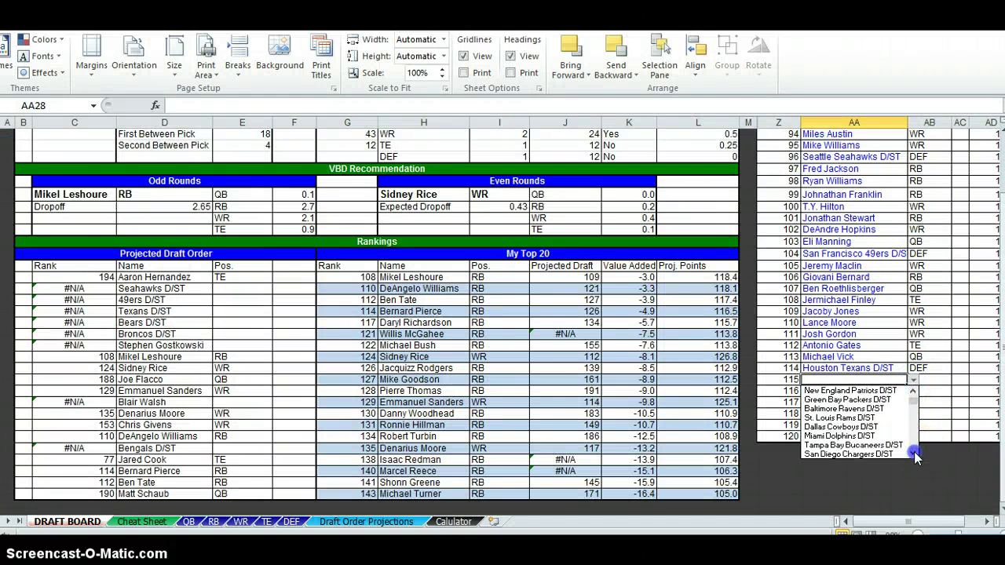
pyautogui.click(915, 453)
pyautogui.click(914, 453)
pyautogui.click(914, 453)
pyautogui.click(914, 453)
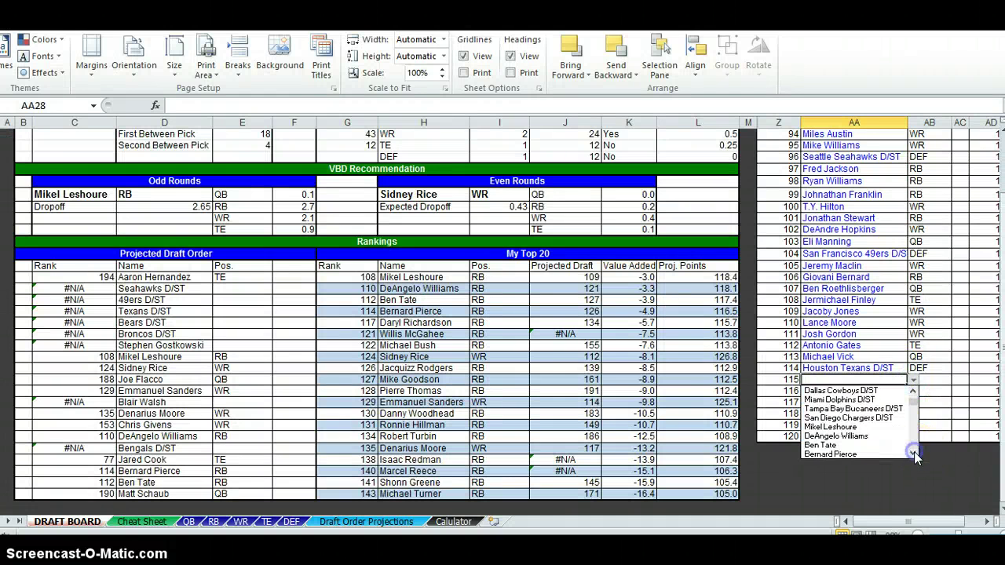
pyautogui.click(863, 438)
# Switch to the ESPN draft room and draft Ben Tate from the player queue.
pyautogui.hotkey('alt', 'Tab')
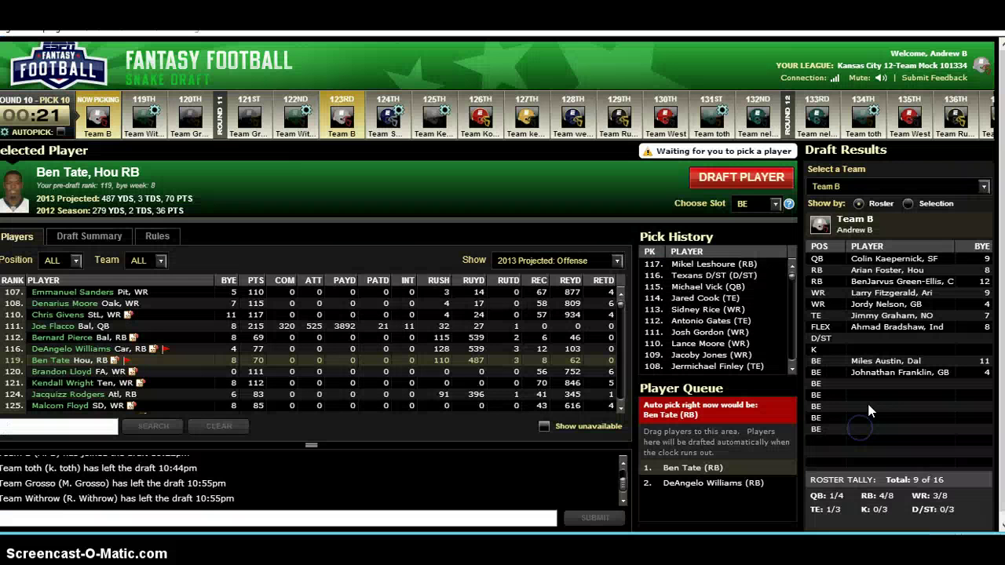
pyautogui.click(707, 483)
pyautogui.click(691, 468)
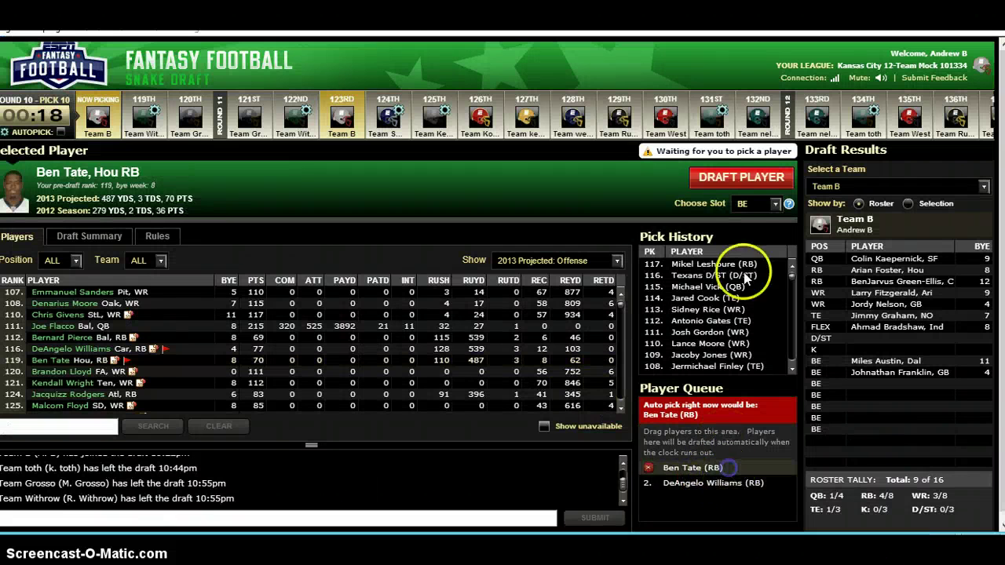
pyautogui.click(752, 179)
# Switch to the Excel draft board and enter Ben Tate for order 116 in the Draft Results.
pyautogui.hotkey('alt', 'Tab')
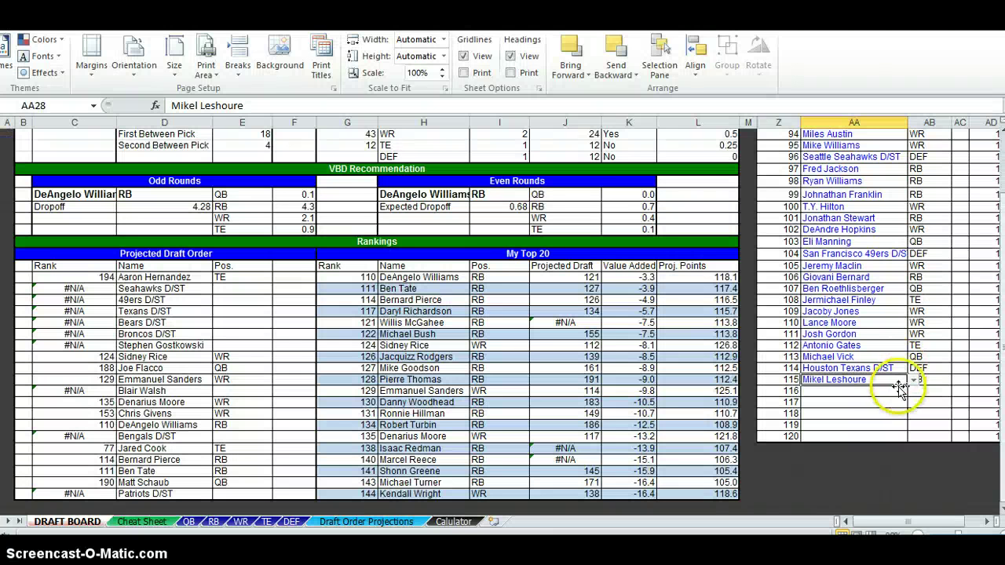
pyautogui.click(913, 380)
pyautogui.press('Return')
pyautogui.write('B')
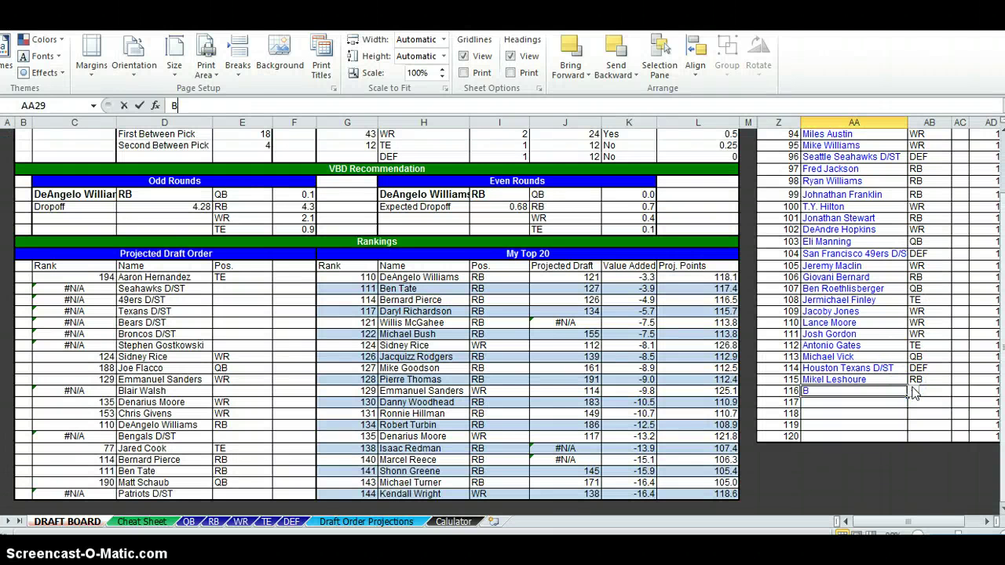
pyautogui.write('en Tate')
pyautogui.press('Return')
# Check the draft room's pick history and record Emmanuel Sanders for order 117 in the Excel Draft Results, using the listed spelling.
pyautogui.hotkey('alt', 'Tab')
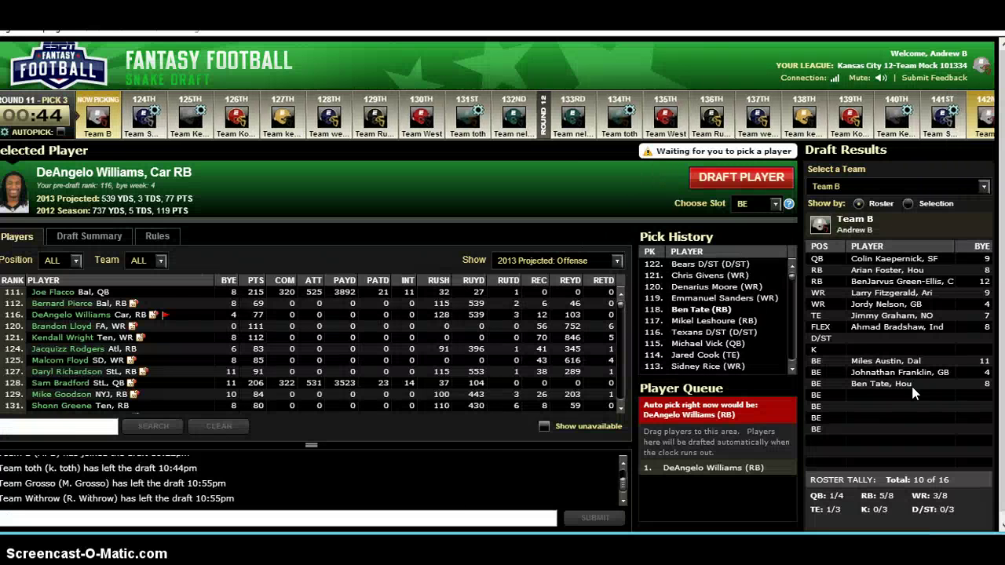
pyautogui.hotkey('alt', 'Tab')
pyautogui.write('Em')
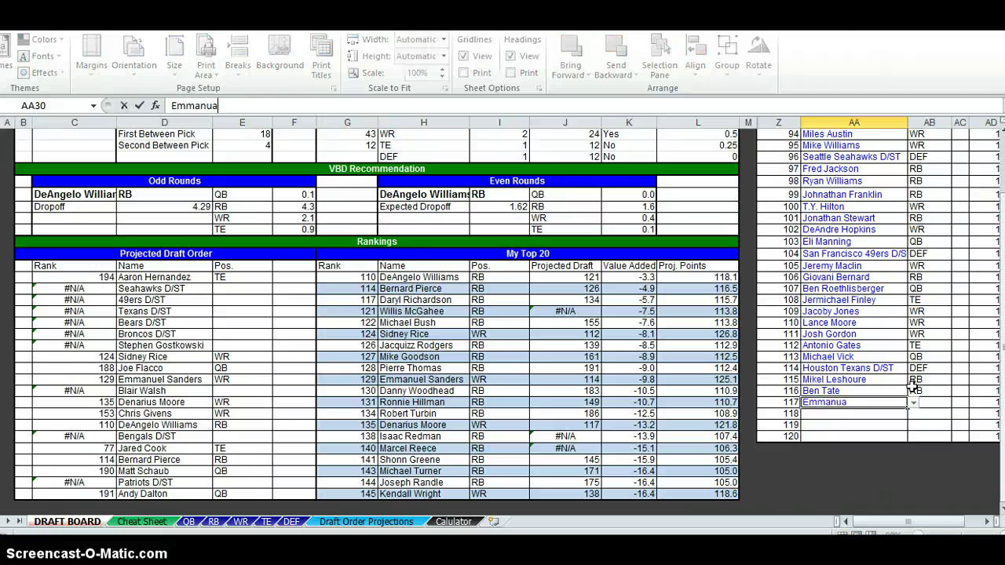
pyautogui.write('manuel Sanders')
pyautogui.press('Return')
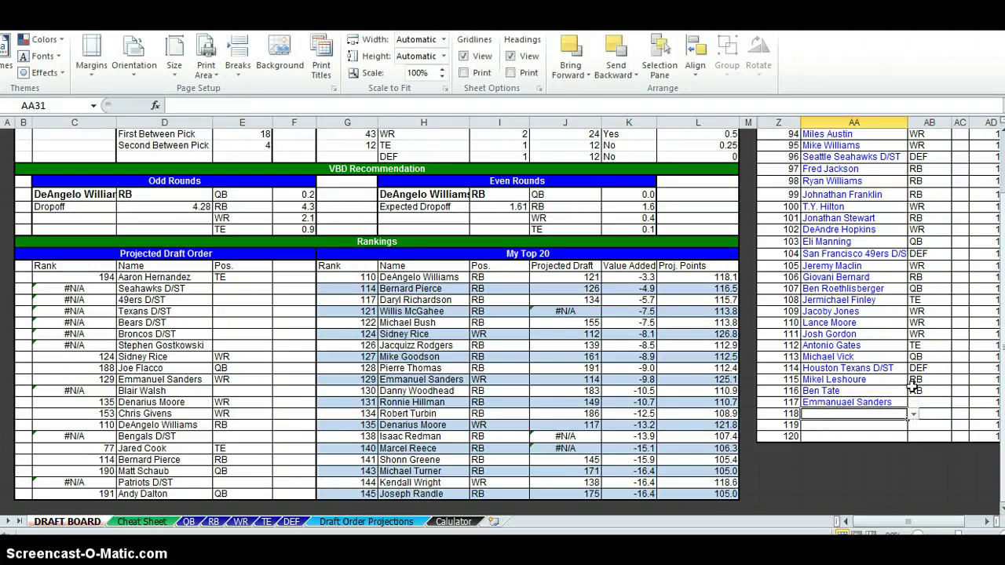
pyautogui.click(897, 402)
pyautogui.click(913, 402)
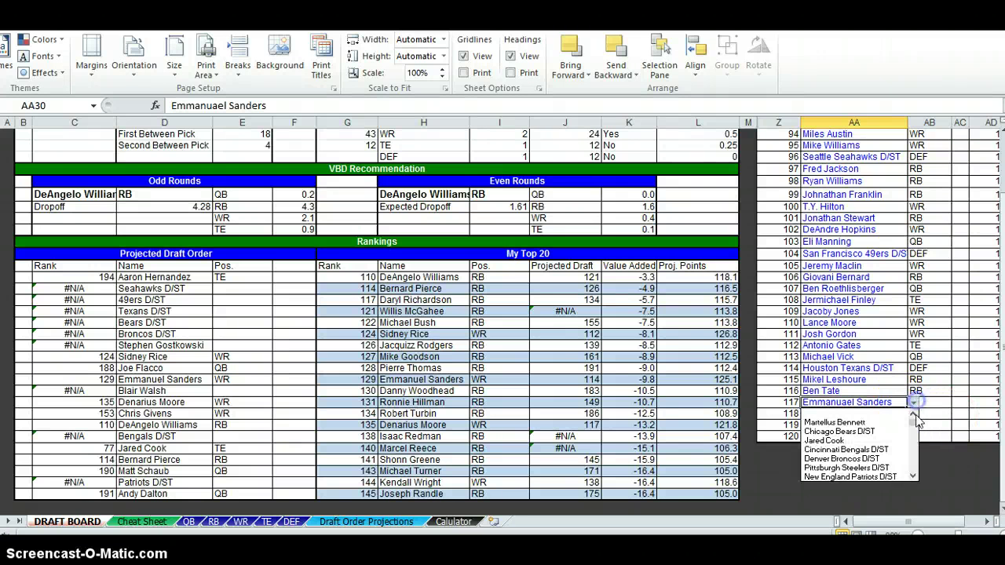
pyautogui.click(913, 475)
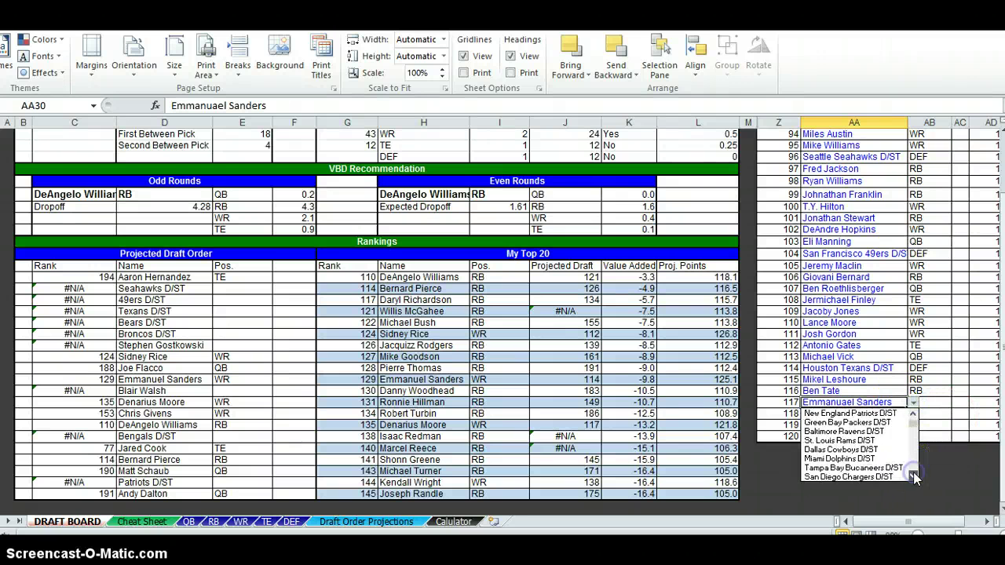
pyautogui.click(913, 476)
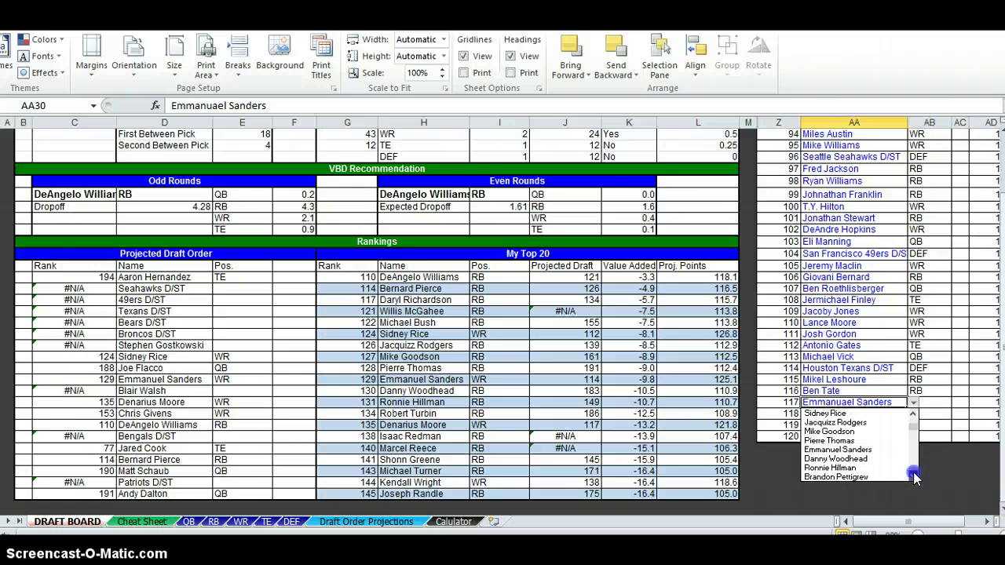
pyautogui.click(884, 460)
pyautogui.click(877, 414)
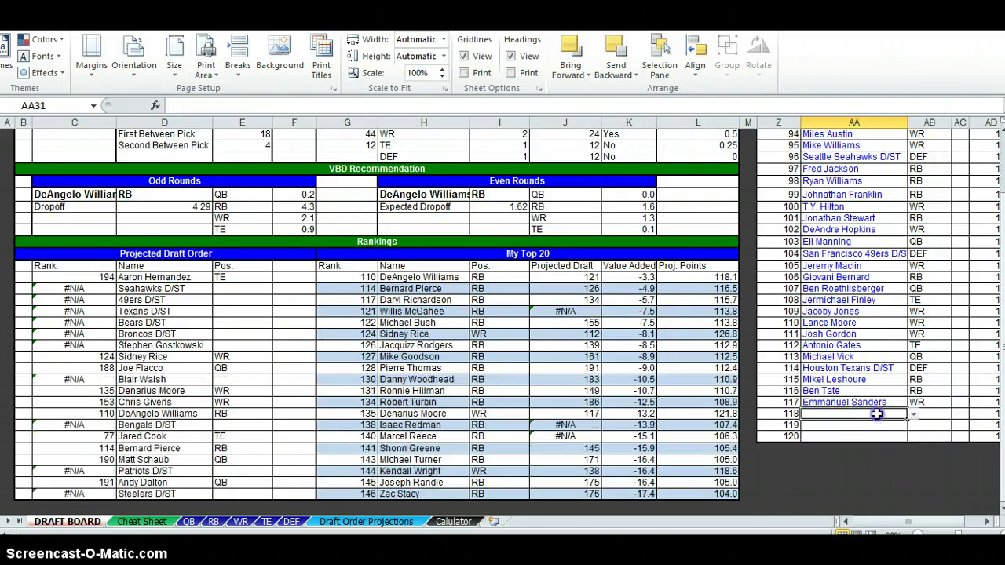
# Compare the ESPN player queue with the spreadsheet's My Top 20, and draft DeAngelo Williams in the draft room.
pyautogui.hotkey('alt', 'Tab')
pyautogui.click(720, 406)
pyautogui.moveTo(718, 469)
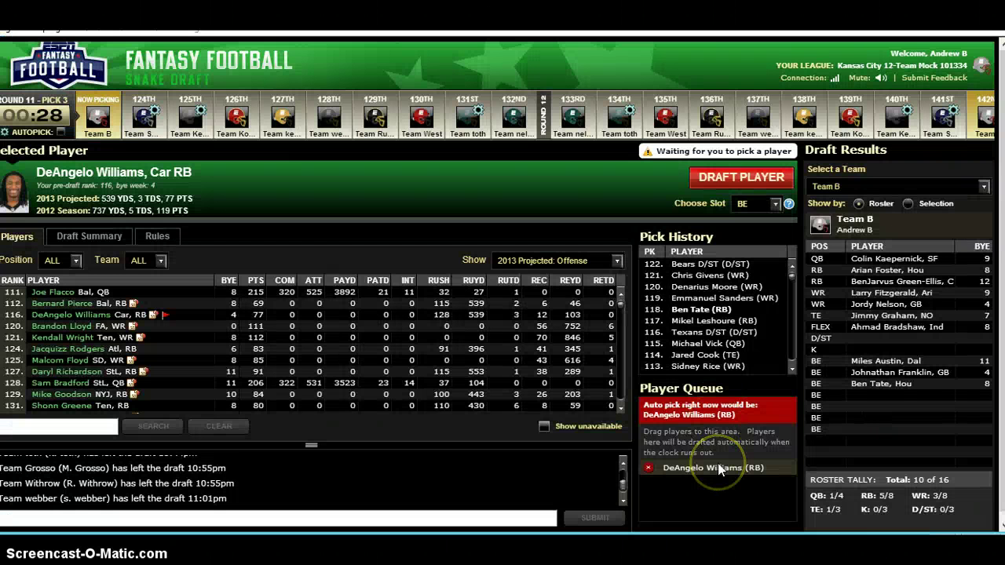
pyautogui.hotkey('alt', 'Tab')
pyautogui.moveTo(408, 289)
pyautogui.mouseDown()
pyautogui.moveTo(433, 348)
pyautogui.moveTo(427, 291)
pyautogui.mouseUp()
pyautogui.click(425, 274)
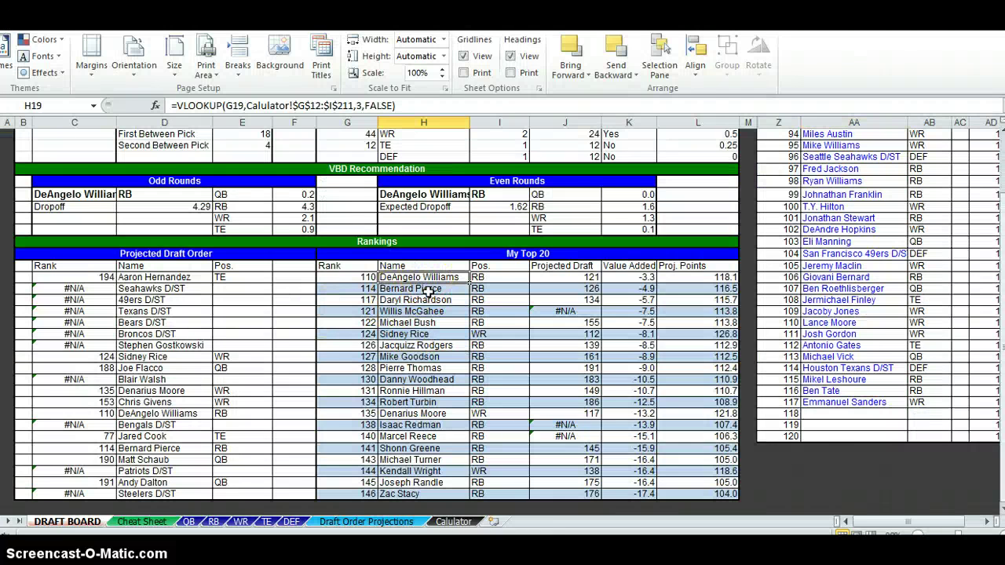
pyautogui.hotkey('alt', 'Tab')
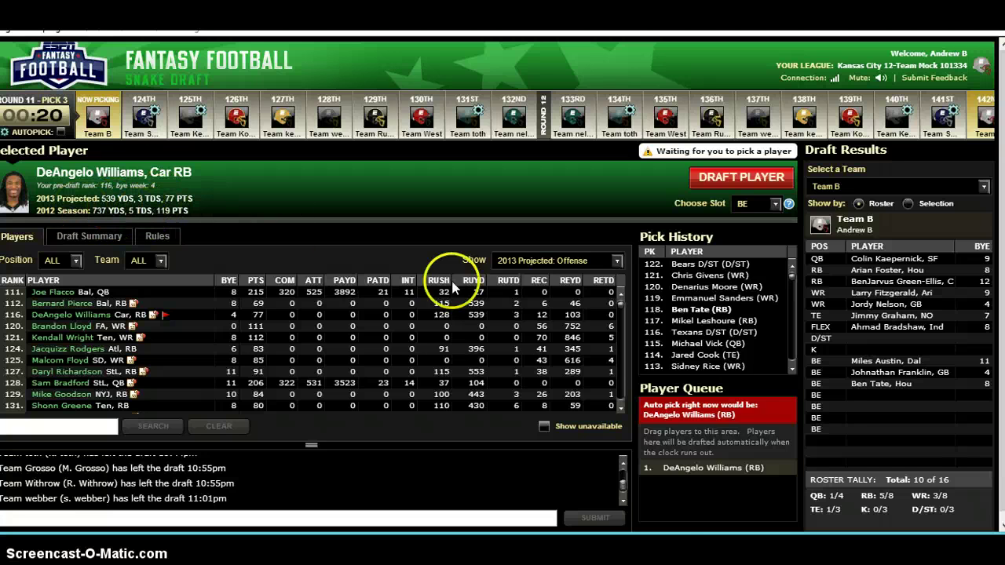
pyautogui.click(736, 471)
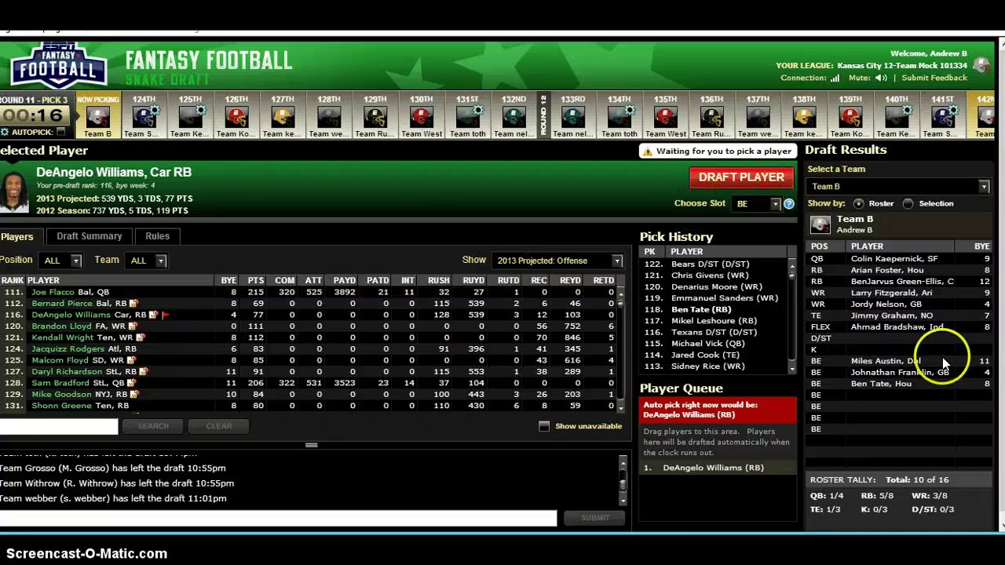
pyautogui.click(728, 178)
# Check the draft room's newest picks and set order 118 in the Excel Draft Results to Chicago Bears D/ST.
pyautogui.hotkey('alt', 'Tab')
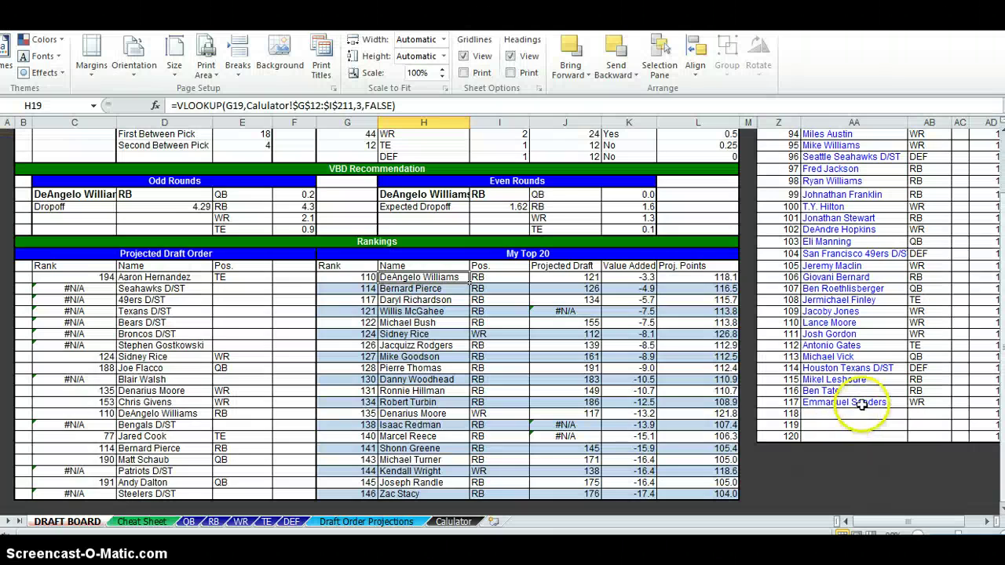
pyautogui.click(862, 404)
pyautogui.click(864, 415)
pyautogui.hotkey('alt', 'Tab')
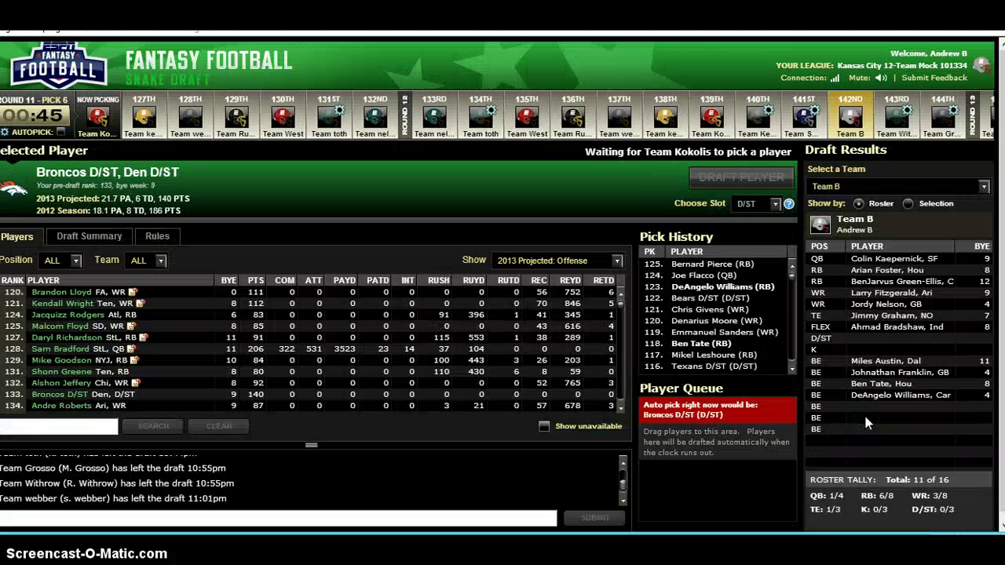
pyautogui.hotkey('alt', 'Tab')
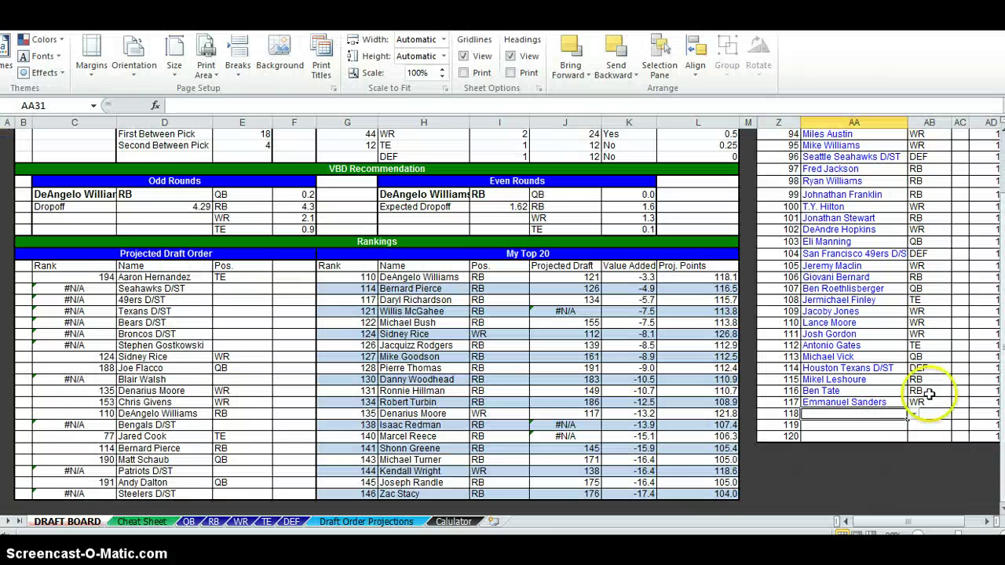
pyautogui.click(912, 413)
pyautogui.click(839, 443)
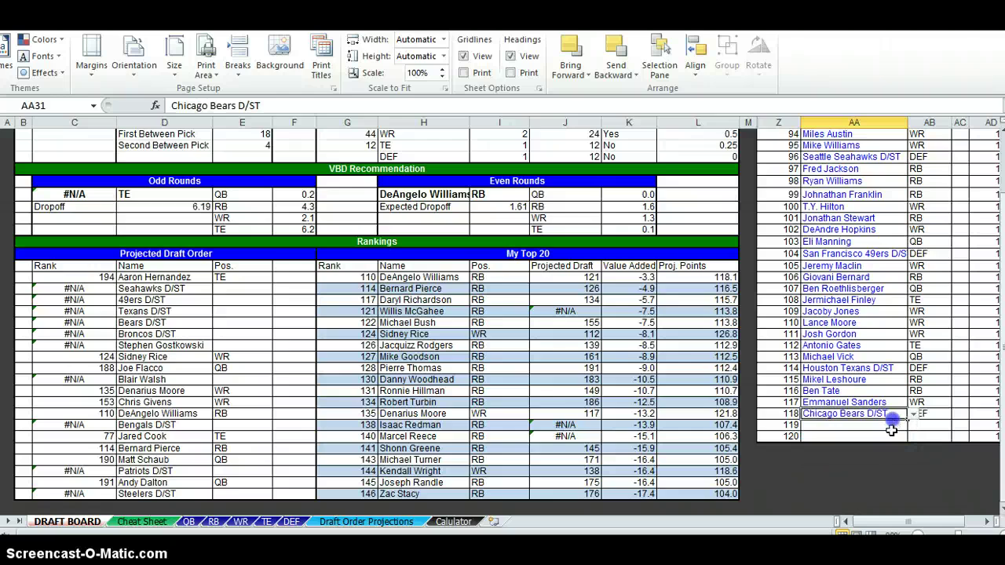
# Check the draft room's pick history and try entering Denarious Moore for order 119 in the Excel Draft Results.
pyautogui.click(894, 425)
pyautogui.hotkey('alt', 'Tab')
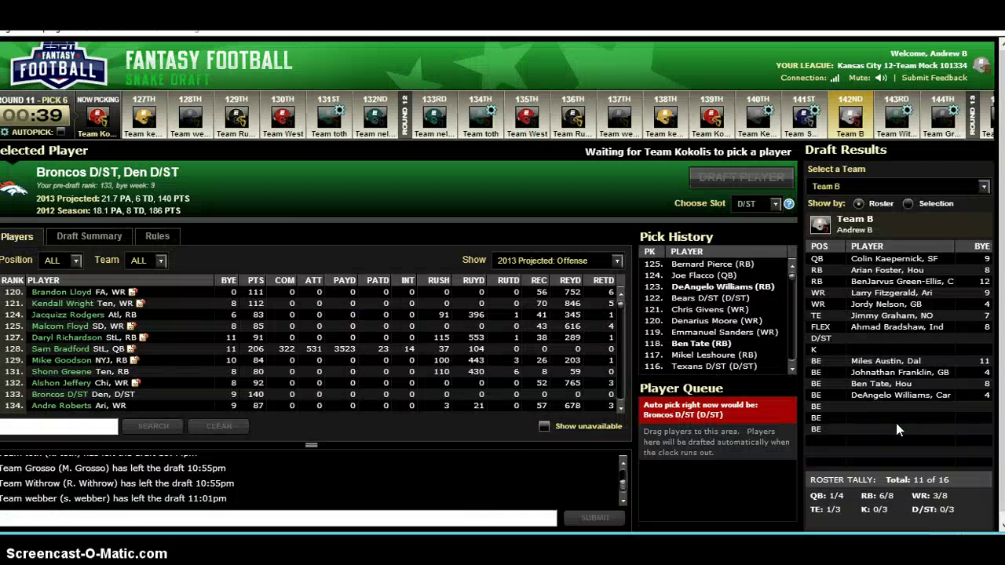
pyautogui.hotkey('alt', 'Tab')
pyautogui.write('De')
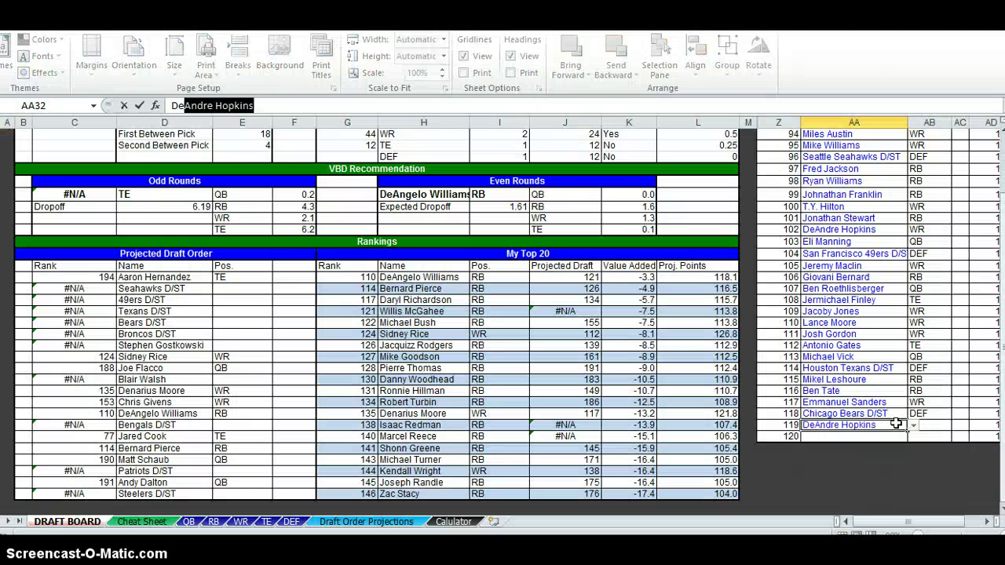
pyautogui.write('narious Mo')
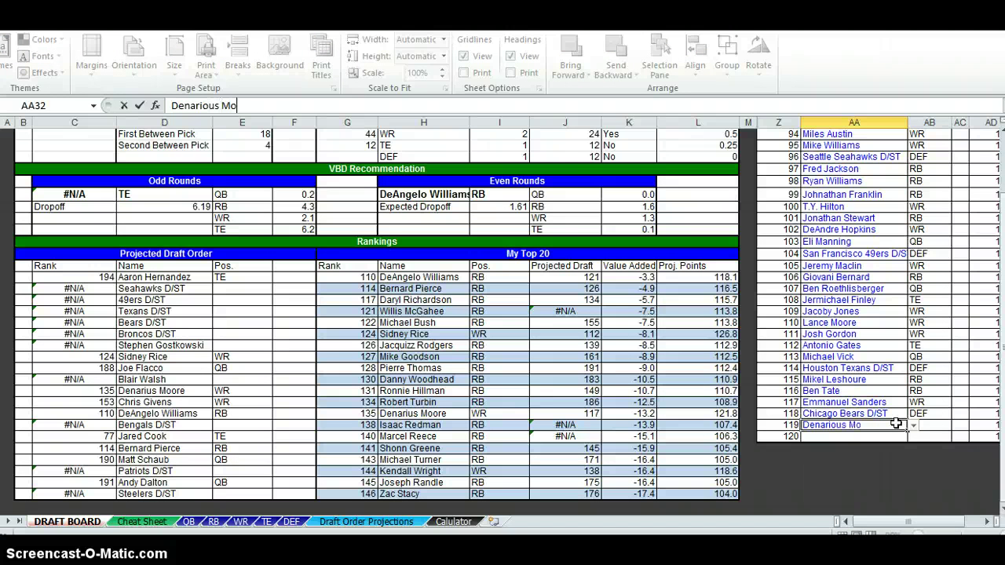
pyautogui.write('ore')
pyautogui.press('Return')
# Replace the order 119 name with Denarius Moore, copied from the Projected Draft Order list on the Excel draft board.
pyautogui.hotkey('alt', 'Tab')
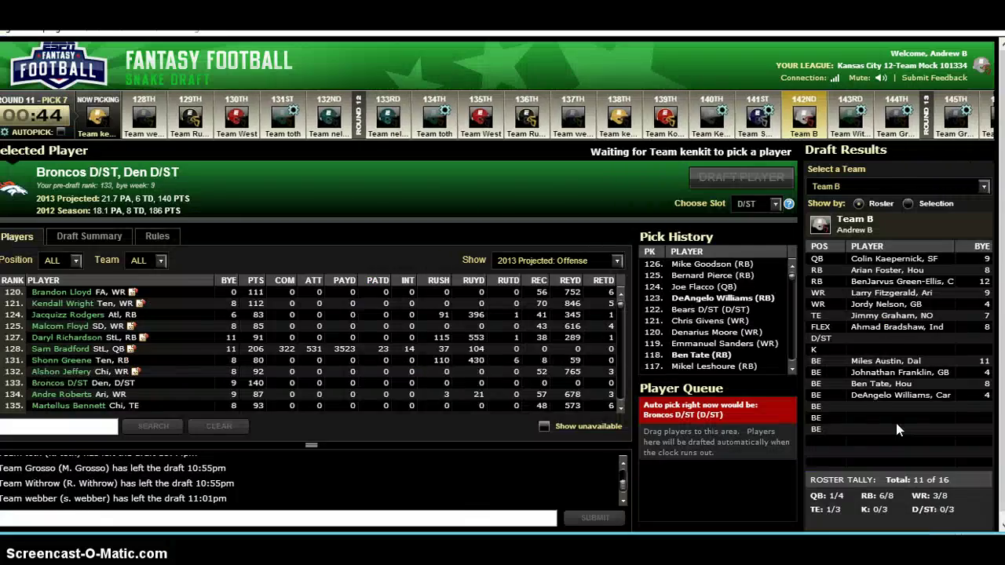
pyautogui.hotkey('alt', 'Tab')
pyautogui.click(896, 424)
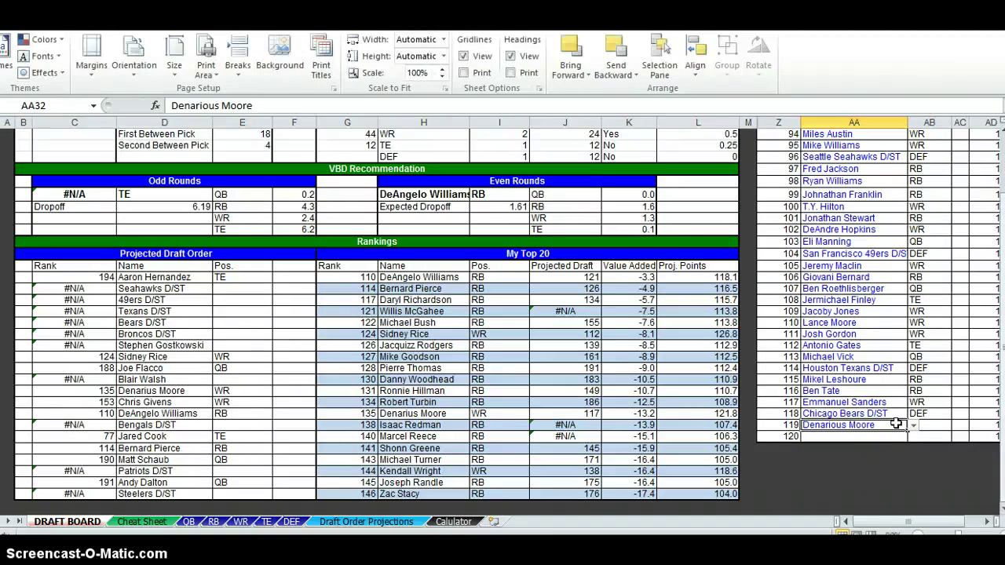
pyautogui.press('Tab')
pyautogui.hotkey('alt', 'Tab')
pyautogui.hotkey('alt', 'Tab')
pyautogui.click(895, 424)
pyautogui.press('Left')
pyautogui.press('Left')
pyautogui.press('Left')
pyautogui.press('Left')
pyautogui.press('Left')
pyautogui.press('Left')
pyautogui.press('Left')
pyautogui.press('Left')
pyautogui.press('Left')
pyautogui.press('Left')
pyautogui.press('Left')
pyautogui.press('Left')
pyautogui.press('Left')
pyautogui.press('Left')
pyautogui.press('Left')
pyautogui.press('Left')
pyautogui.press('Left')
pyautogui.press('Left')
pyautogui.press('Left')
pyautogui.press('Left')
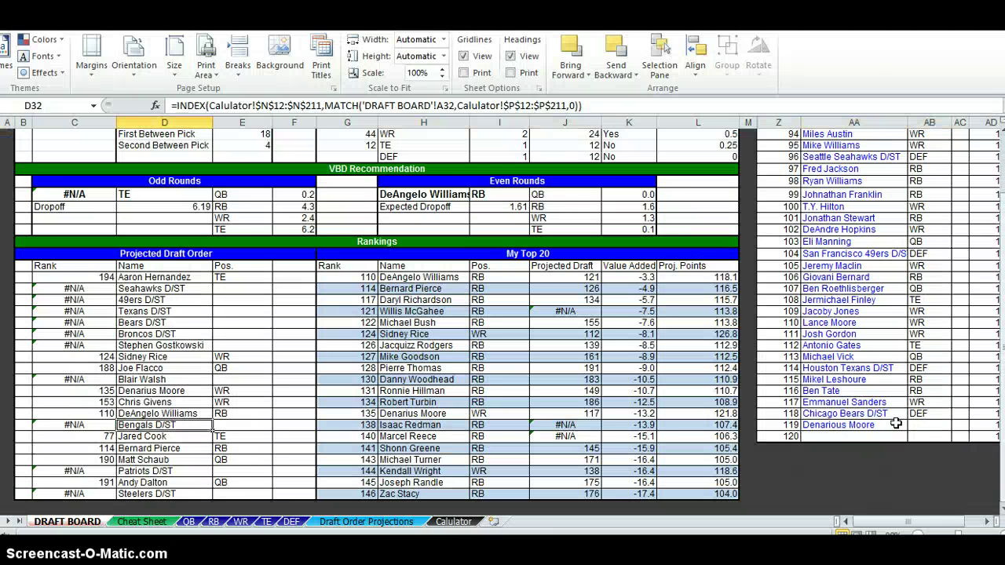
pyautogui.press('Right')
pyautogui.press('Right')
pyautogui.press('Left')
pyautogui.press('Left')
pyautogui.press('Left')
pyautogui.press('Up')
pyautogui.press('Up')
pyautogui.press('Right')
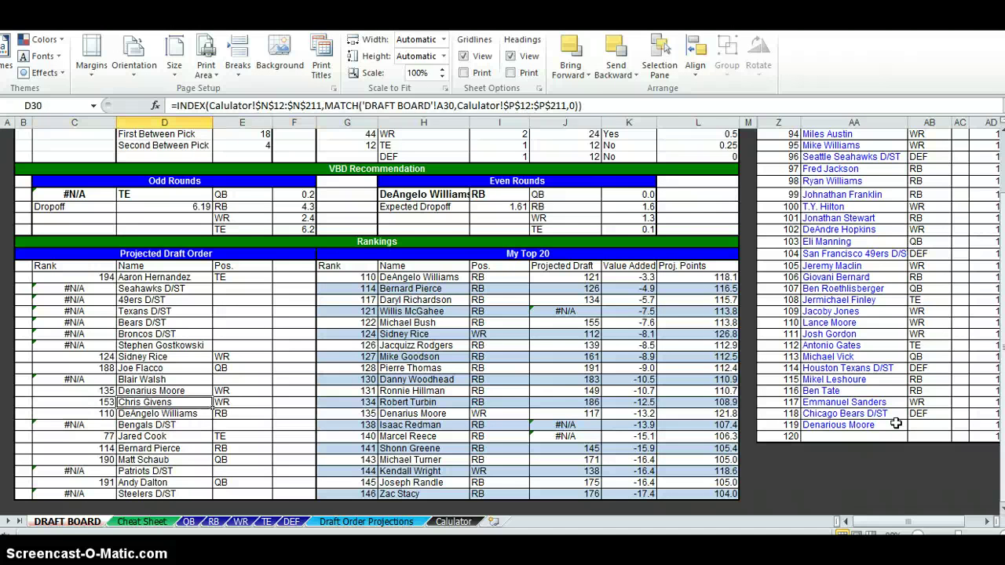
pyautogui.press('Up')
pyautogui.hotkey('ctrl', 'c')
pyautogui.press('Right')
pyautogui.press('Right')
pyautogui.press('Right')
pyautogui.press('Right')
pyautogui.press('Right')
pyautogui.press('Right')
pyautogui.press('Right')
pyautogui.press('Right')
pyautogui.press('Right')
pyautogui.press('Right')
pyautogui.click(896, 424)
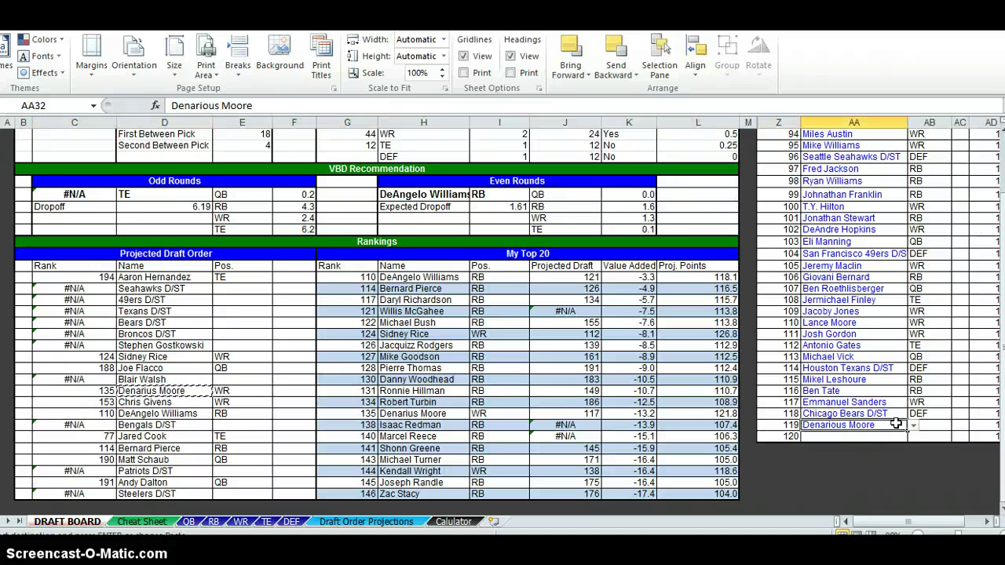
# Check the draft room's pick history and record Chris Givens for order 120 in the Excel Draft Results.
pyautogui.hotkey('alt', 'Tab')
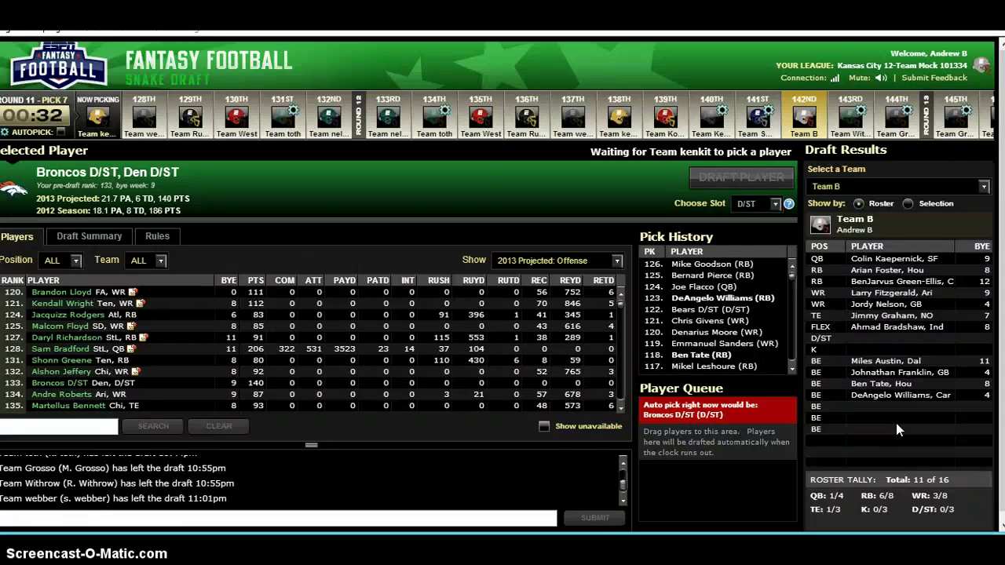
pyautogui.hotkey('alt', 'Tab')
pyautogui.write('Cri')
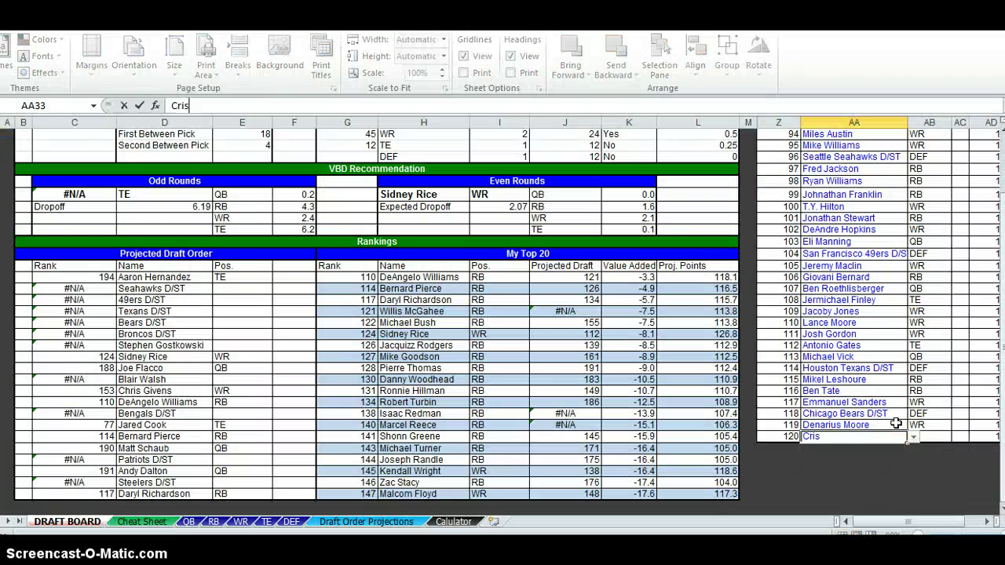
pyautogui.write('hris Givens')
pyautogui.press('Return')
# Hide columns Z to AC holding the Draft Results block that ends at order 120.
pyautogui.press('Up')
pyautogui.press('Left')
pyautogui.hotkey('ctrl', 'space')
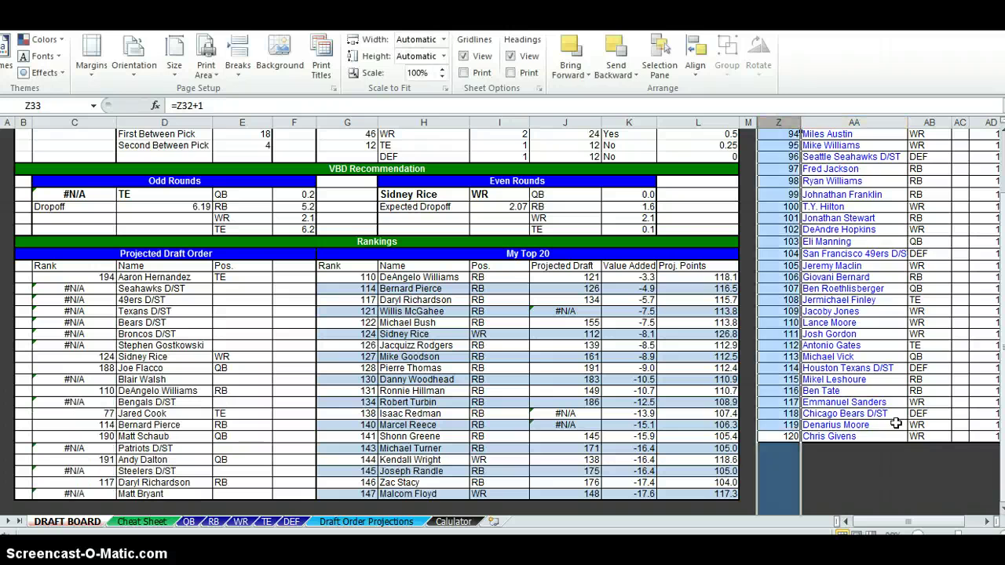
pyautogui.hotkey('shift', 'Right')
pyautogui.hotkey('shift', 'Right')
pyautogui.hotkey('shift', 'Right')
pyautogui.hotkey('ctrl', '0')
pyautogui.press('Right')
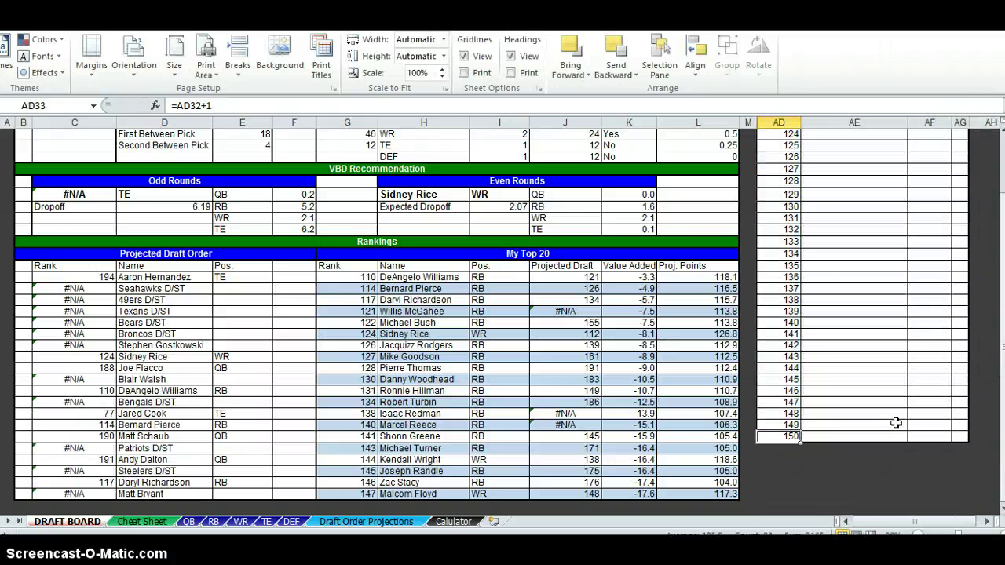
# Copy DeAngelo Williams from My Top 20 and paste the name as a value for order 121 in the Draft Results.
pyautogui.press('Right')
pyautogui.hotkey('ctrl', 'Down')
pyautogui.hotkey('ctrl', 'Up')
pyautogui.hotkey('ctrl', 'Up')
pyautogui.press('Down')
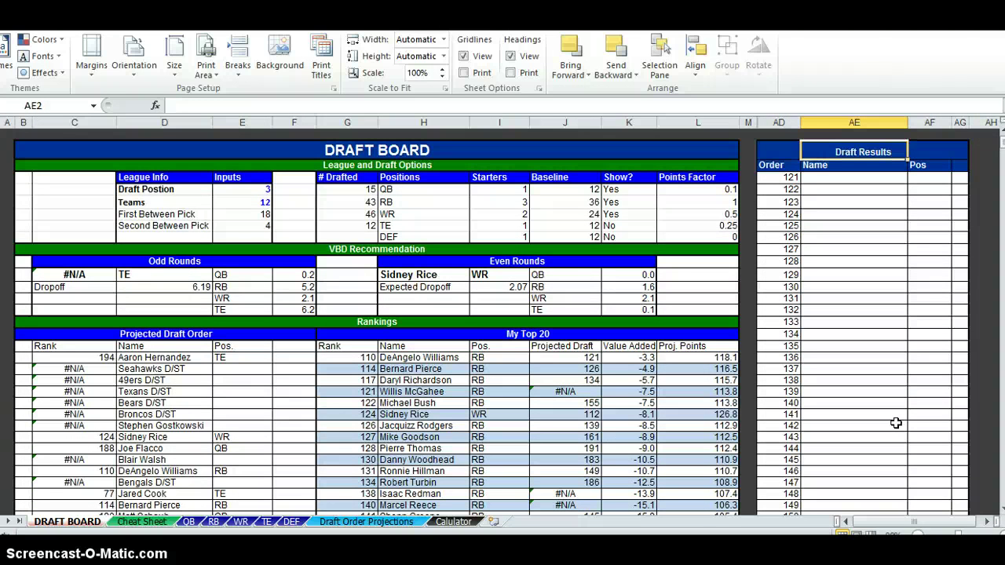
pyautogui.press('Down')
pyautogui.scroll(-1, 878, 334)
pyautogui.press('Down')
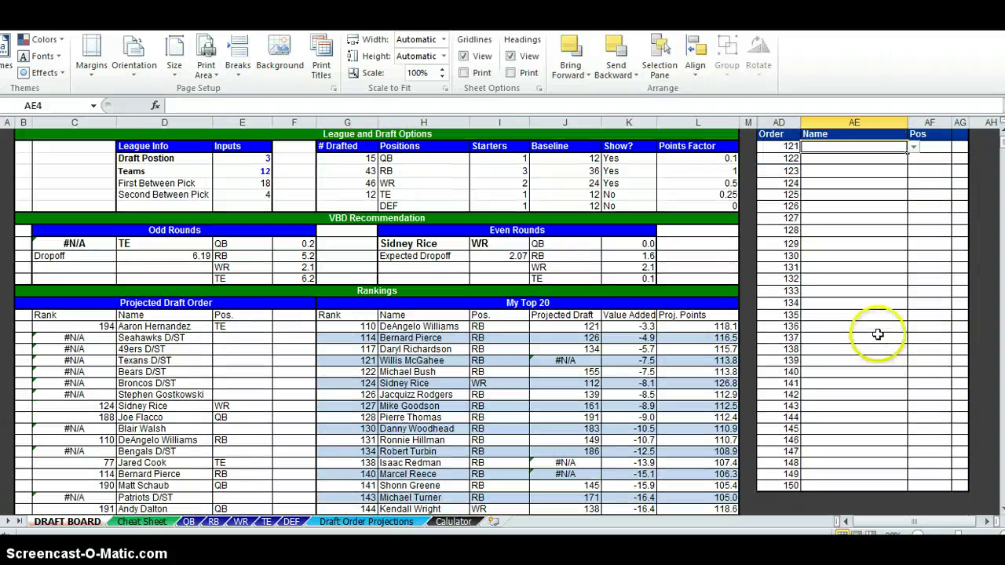
pyautogui.click(431, 325)
pyautogui.hotkey('ctrl', 'c')
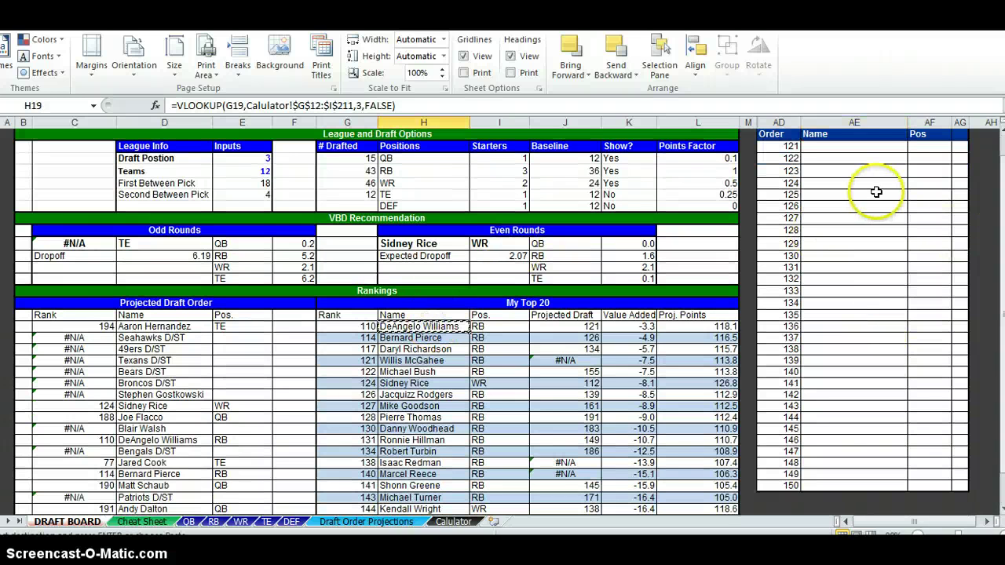
pyautogui.click(858, 147)
pyautogui.hotkey('alt', 'e')
pyautogui.press('s')
pyautogui.press('v')
pyautogui.press('Return')
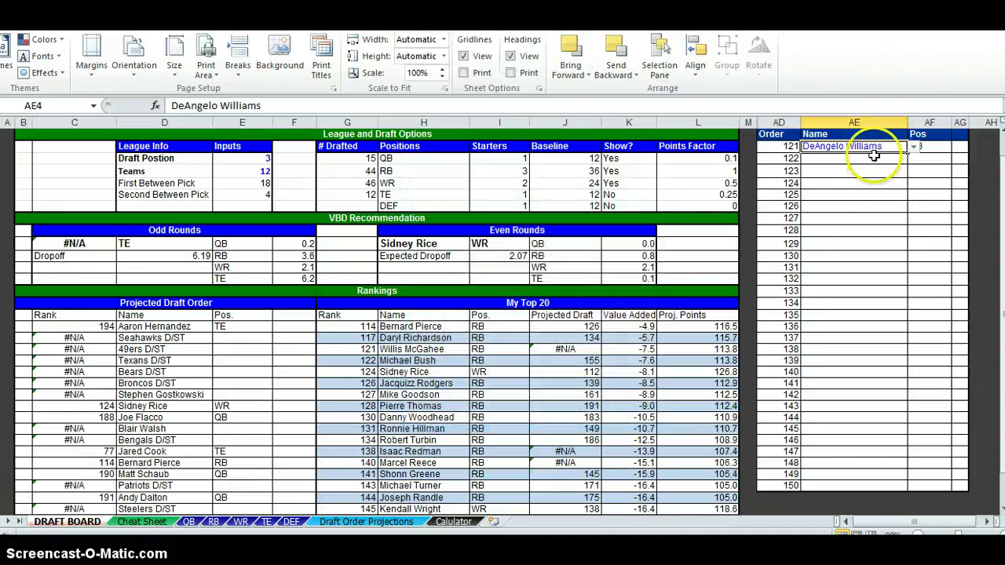
# Check the draft room's pick history and record Joe Flacco for order 122 in the Excel Draft Results.
pyautogui.click(867, 161)
pyautogui.hotkey('alt', 'Tab')
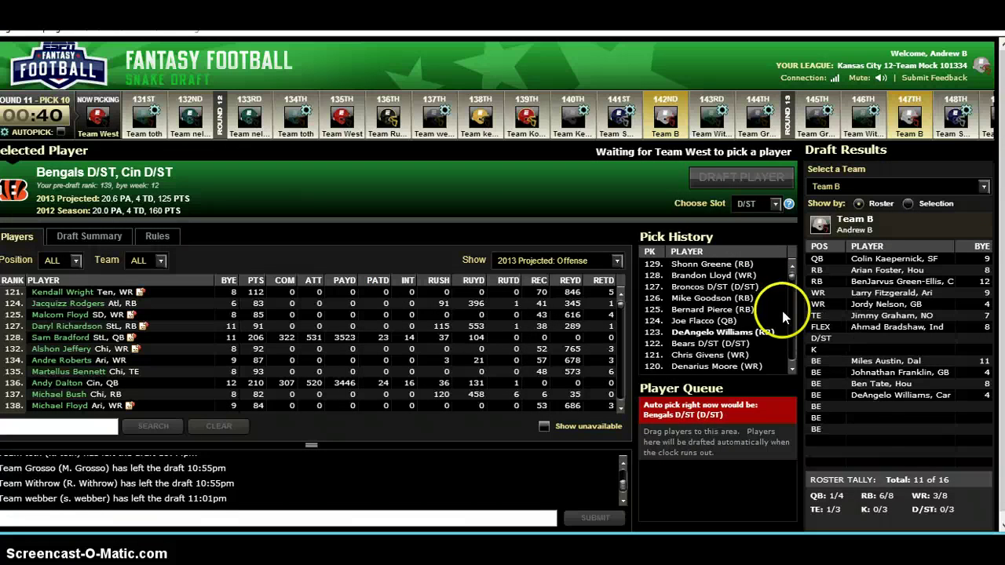
pyautogui.hotkey('alt', 'Tab')
pyautogui.write('J')
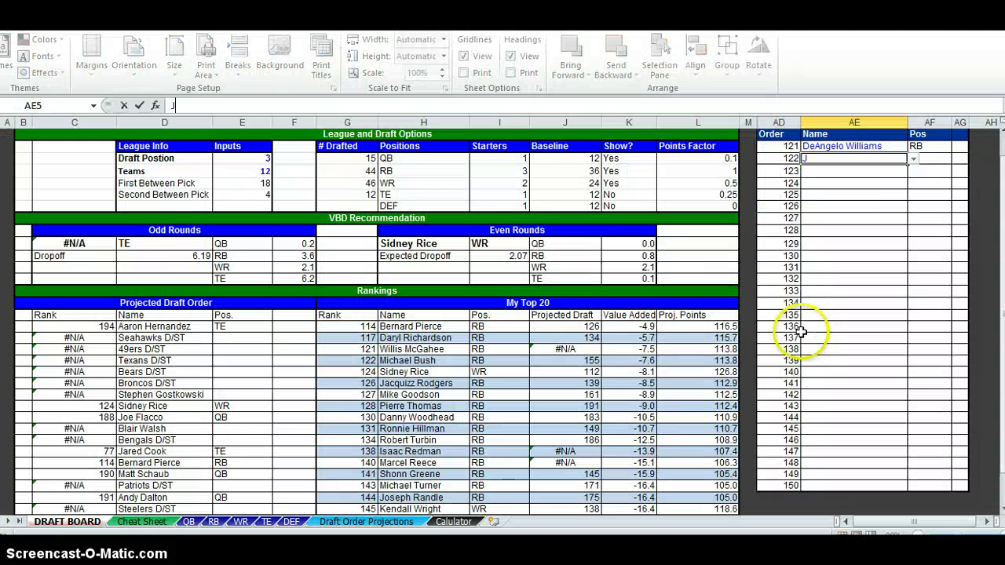
pyautogui.write('oe Flacco')
pyautogui.press('Return')
# Look up the following pick in the draft room and enter Mike Goodson for order 123 in the Excel Draft Results.
pyautogui.hotkey('alt', 'Tab')
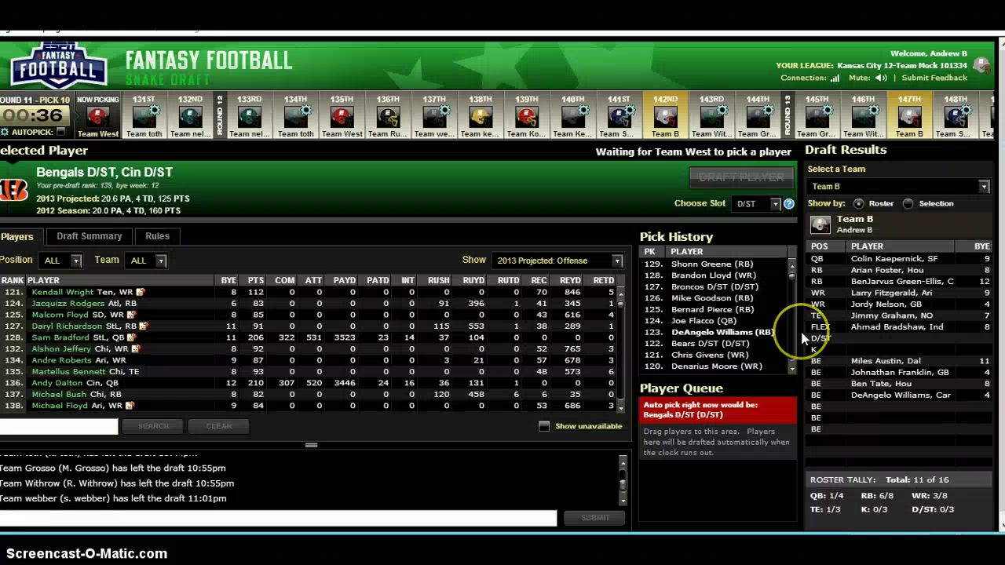
pyautogui.hotkey('alt', 'Tab')
pyautogui.write('Mi')
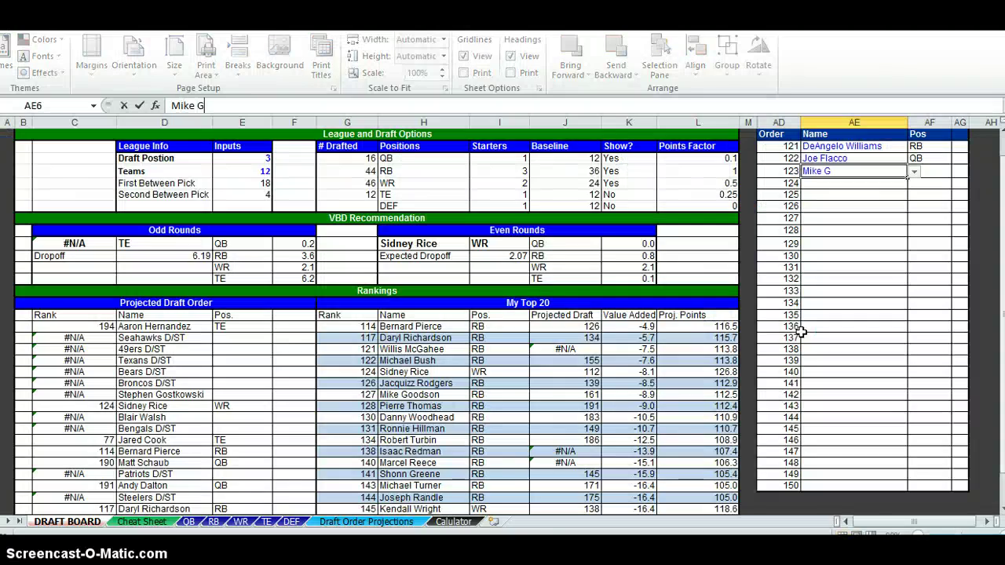
pyautogui.write('ke Goodson')
pyautogui.press('Return')
# Check the draft room's pick history and choose Denver Broncos D/ST for order 124 in the Excel Draft Results.
pyautogui.hotkey('alt', 'Tab')
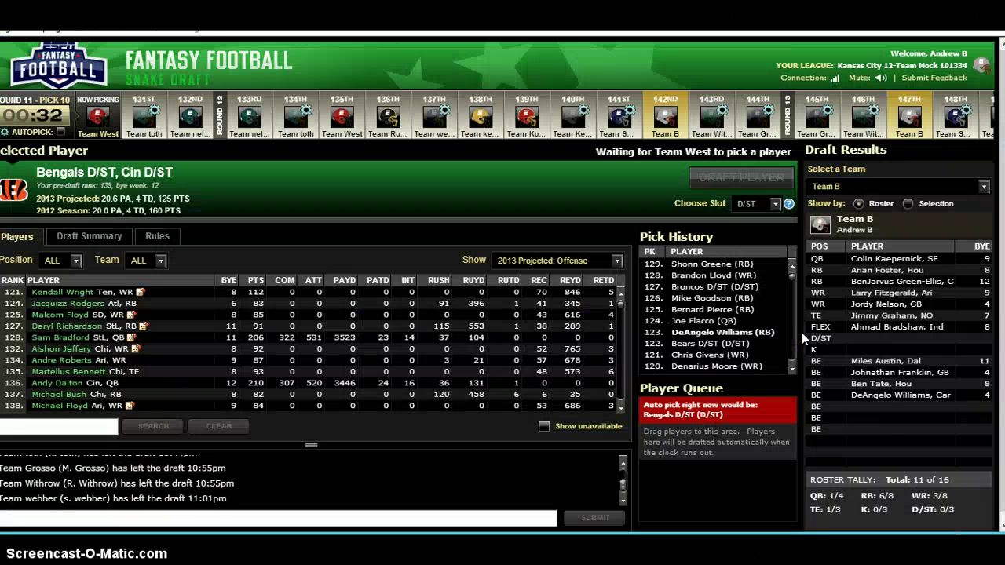
pyautogui.hotkey('alt', 'Tab')
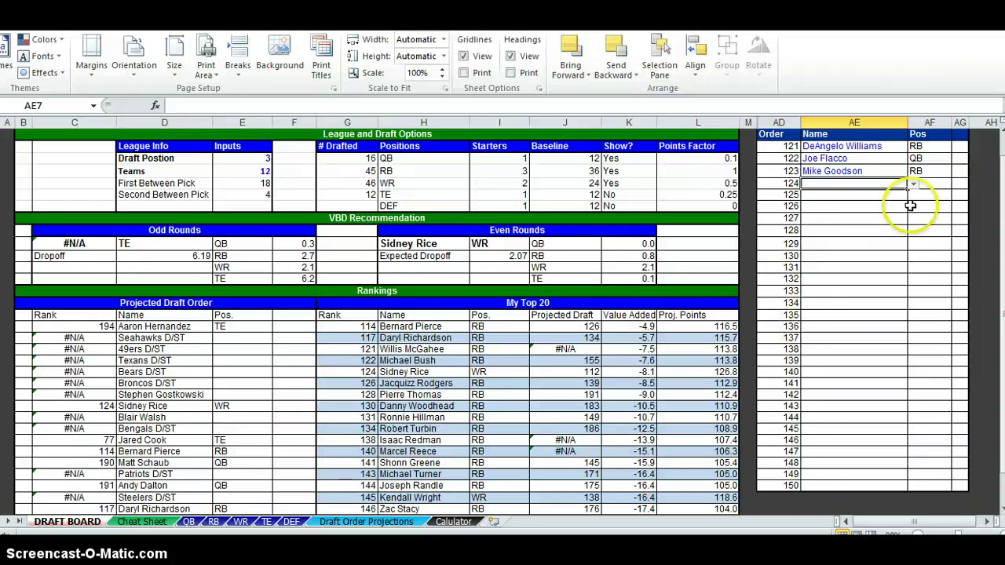
pyautogui.click(913, 184)
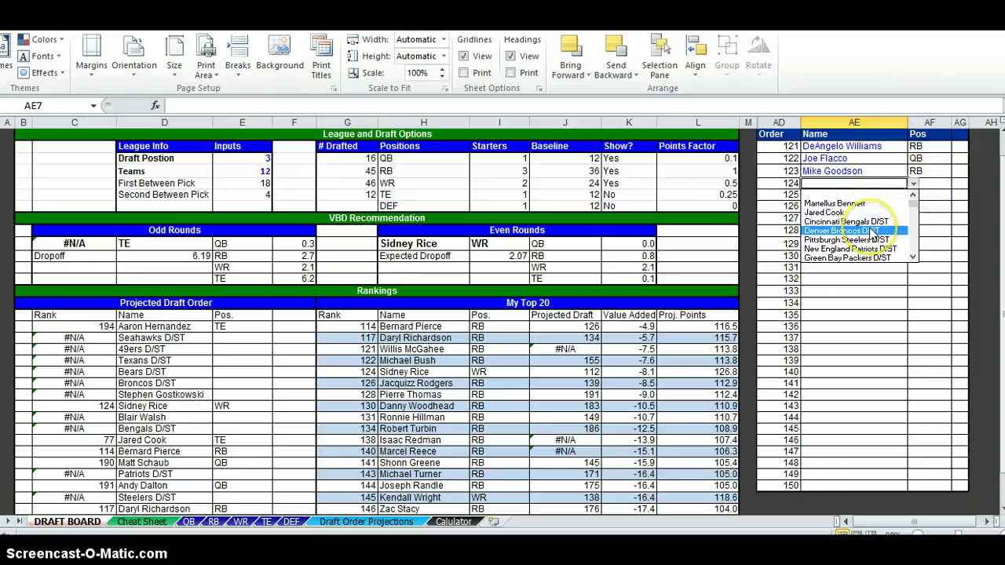
pyautogui.click(873, 232)
# Check the draft room's picks again and enter Brandon Lloyd for order 125 in the Excel Draft Results.
pyautogui.hotkey('alt', 'Tab')
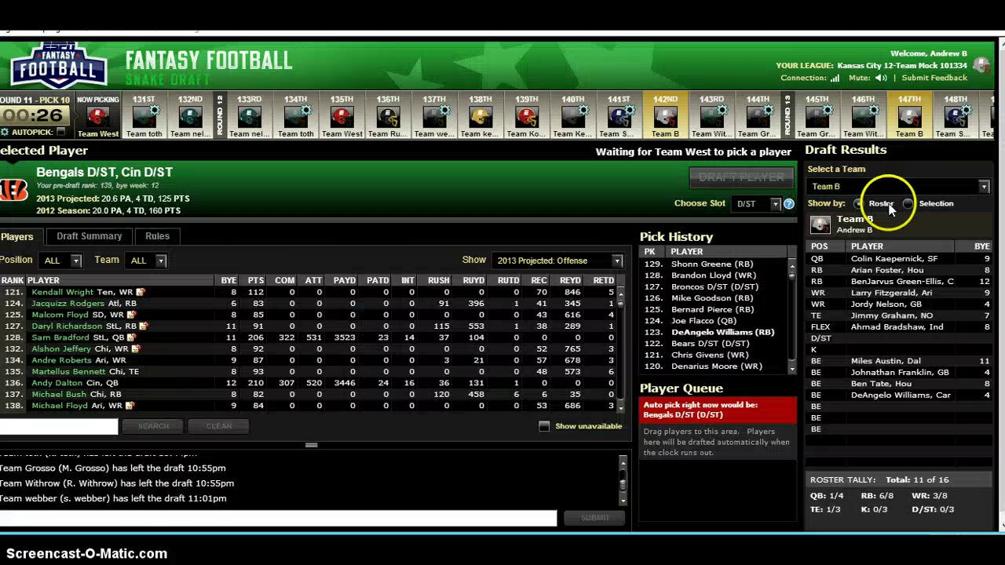
pyautogui.hotkey('alt', 'Tab')
pyautogui.click(895, 193)
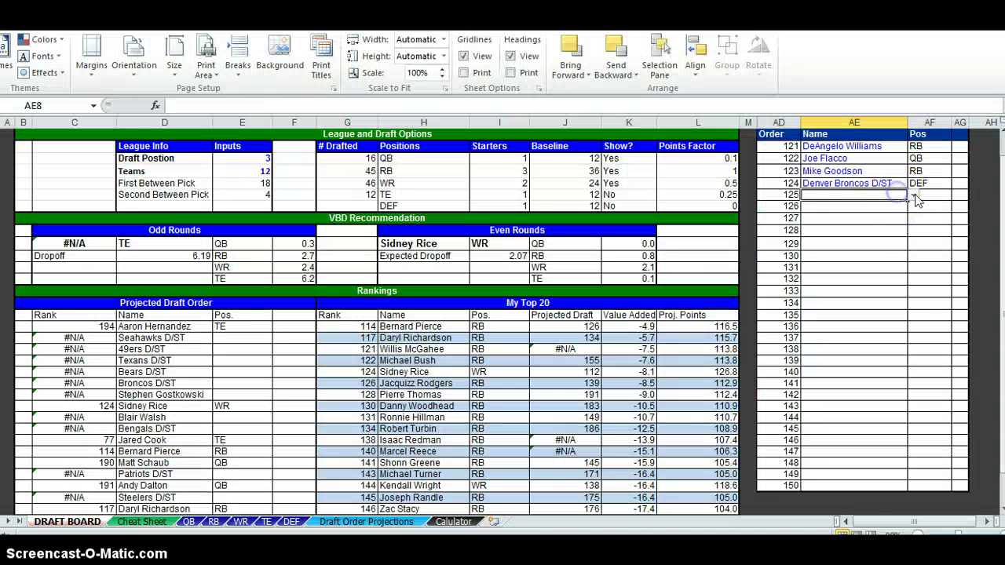
pyautogui.write('Brandon Ll')
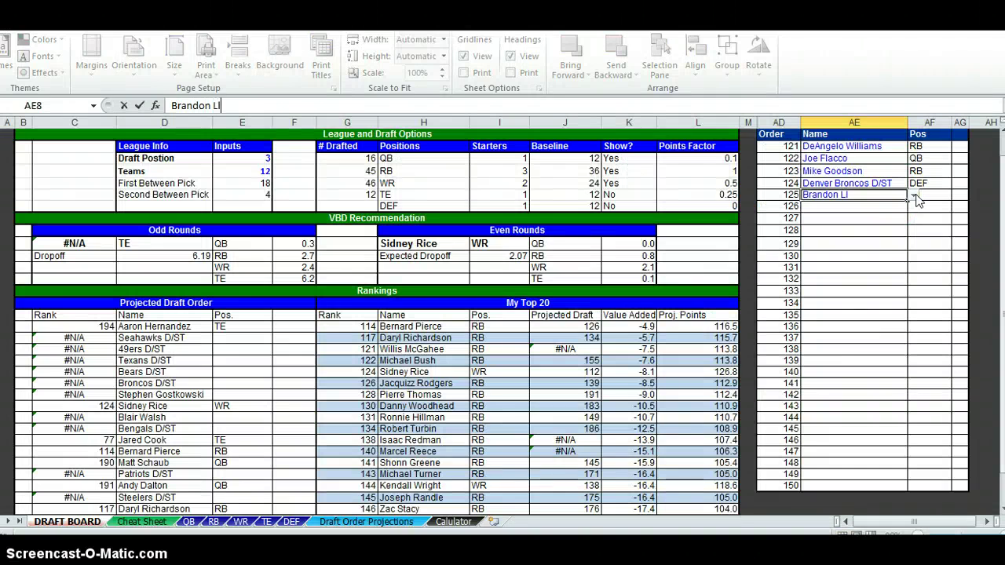
pyautogui.write('oyd')
# Switch to the ESPN draft room and move Willis McGahee below Pierre Thomas in the player queue.
pyautogui.hotkey('alt', 'Tab')
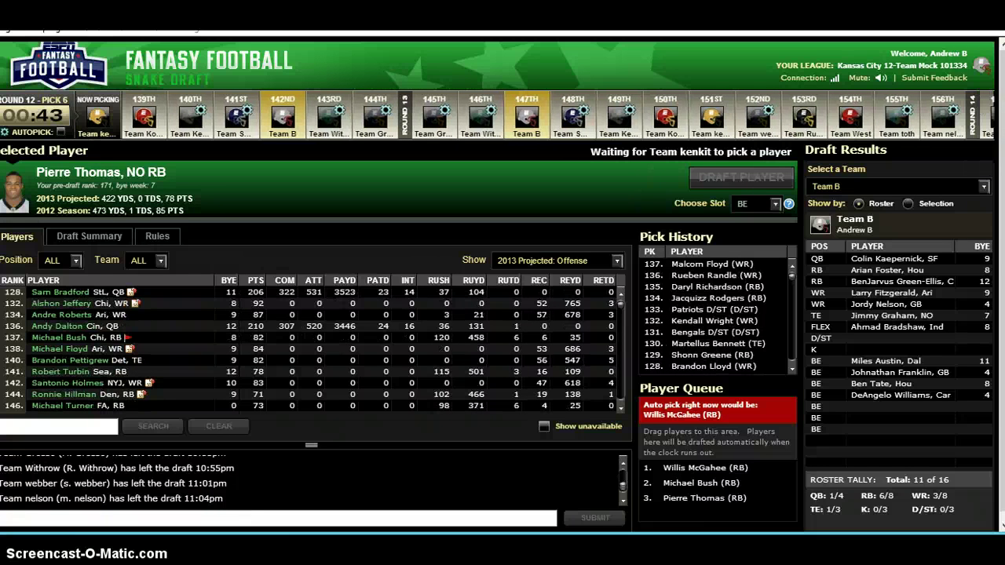
pyautogui.moveTo(663, 469); pyautogui.dragTo(701, 514)
pyautogui.click(757, 494)
pyautogui.click(679, 471)
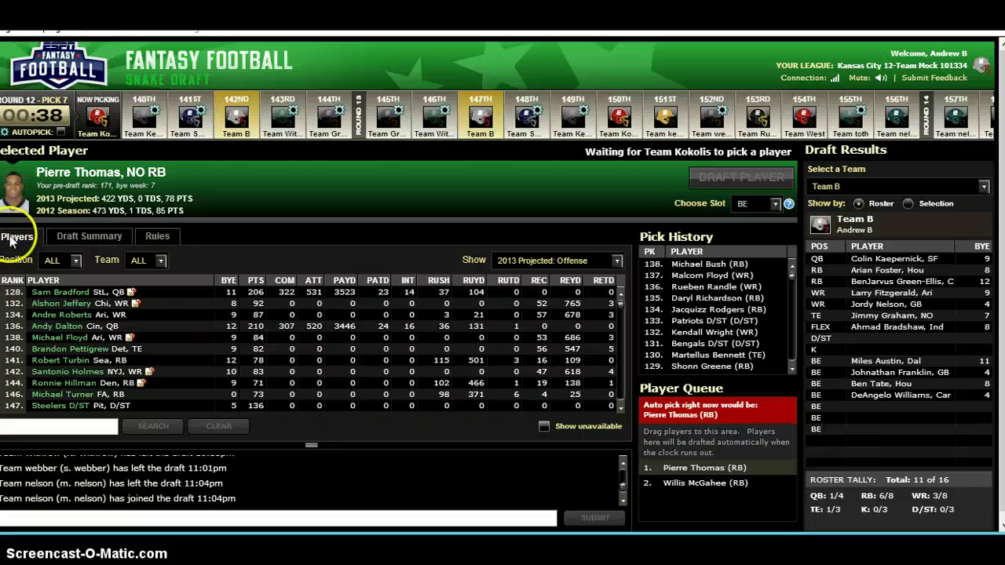
# Read the news note on Ronnie Hillman and add him to the player queue.
pyautogui.click(140, 383)
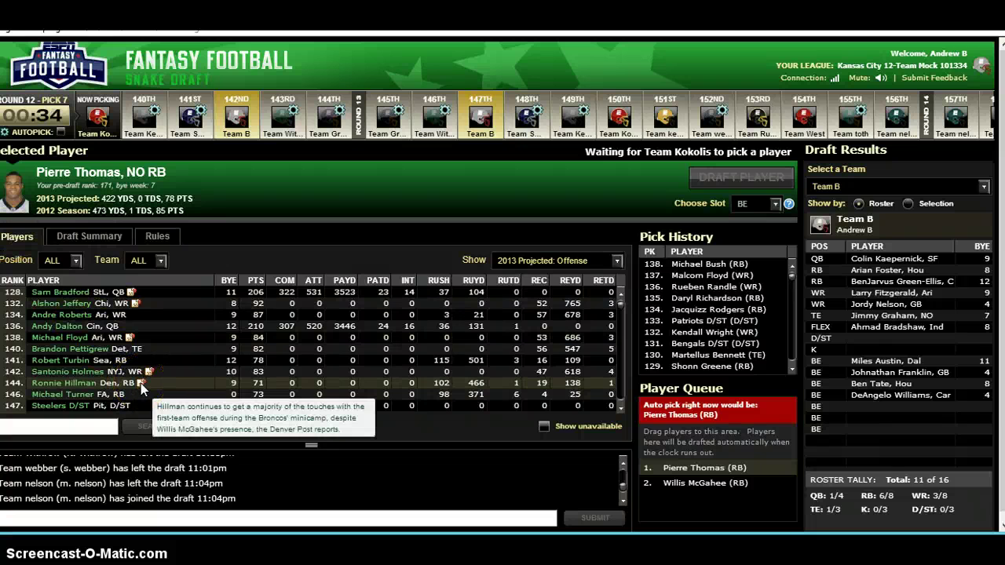
pyautogui.rightClick(141, 383)
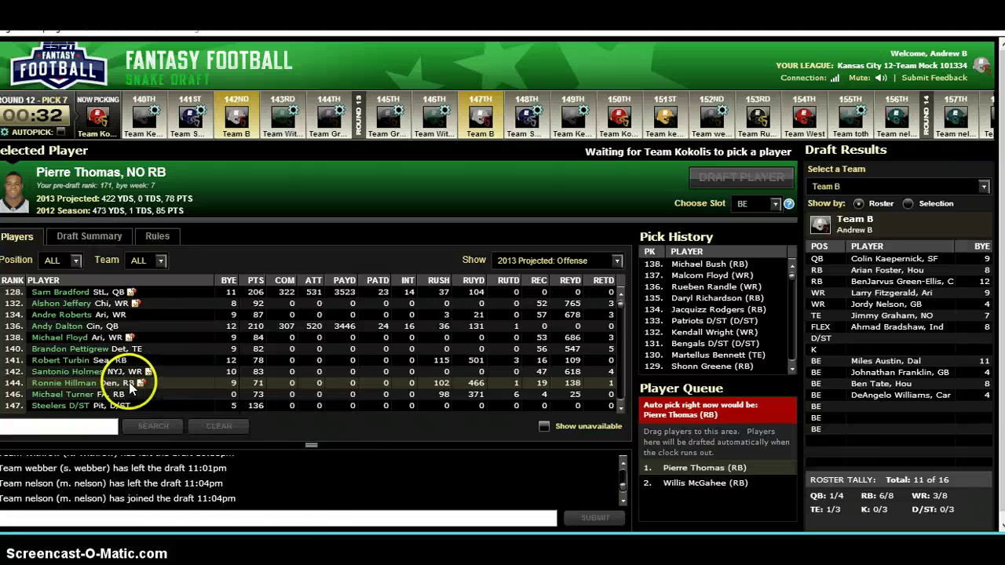
pyautogui.click(154, 396)
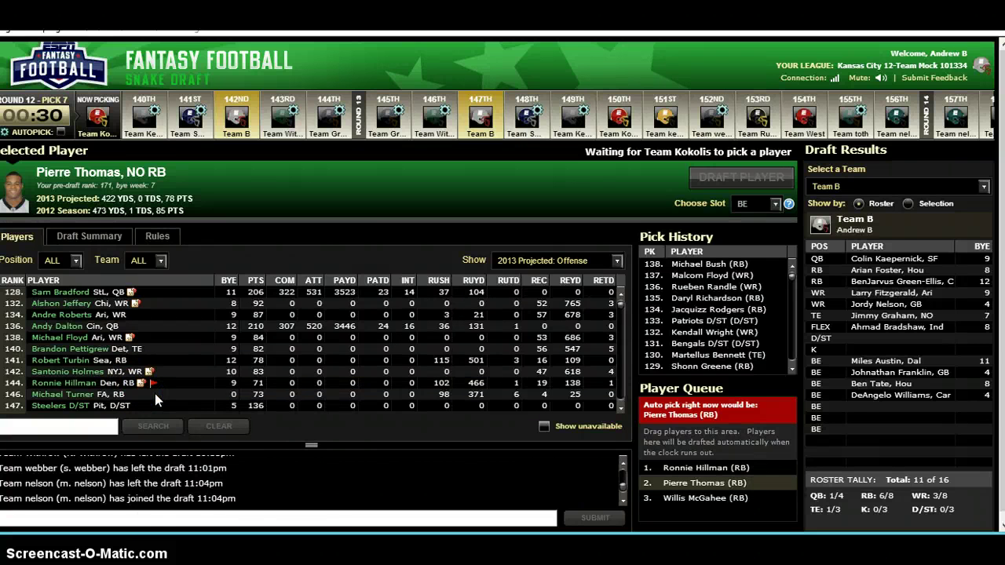
# Browse the available players, filter the list to the RB position and select Joseph Randle.
pyautogui.scroll(-3, 264, 306)
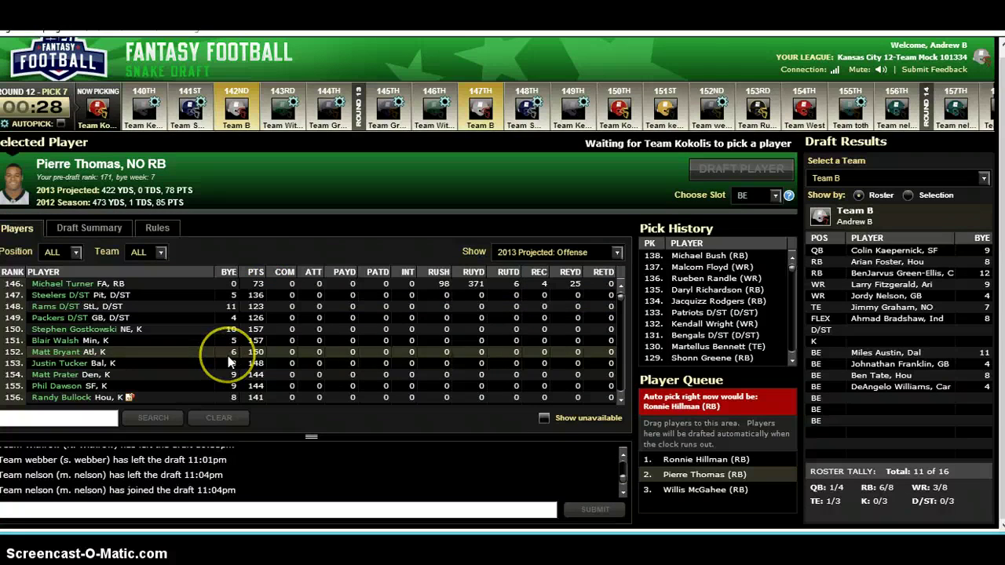
pyautogui.scroll(3, 230, 362)
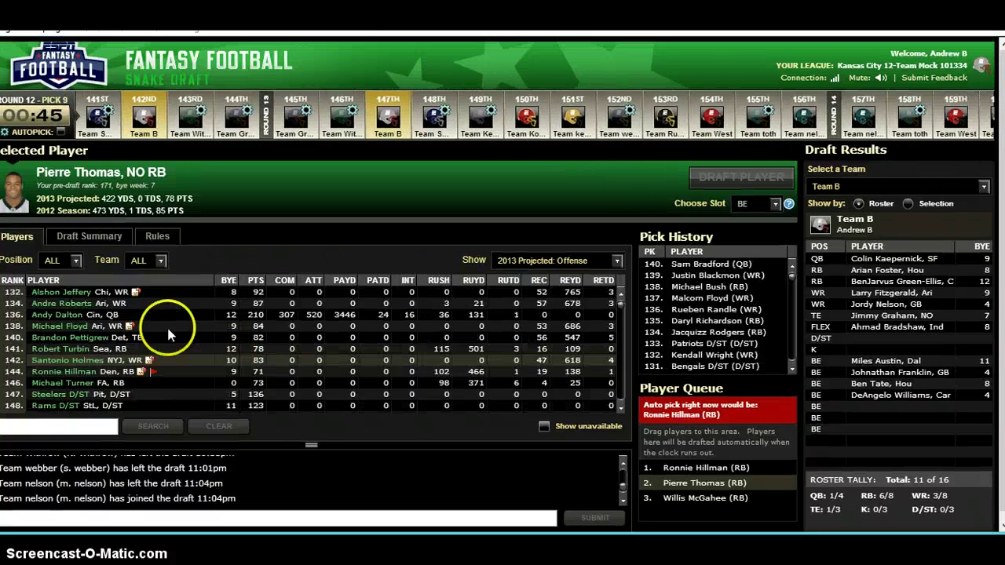
pyautogui.click(71, 260)
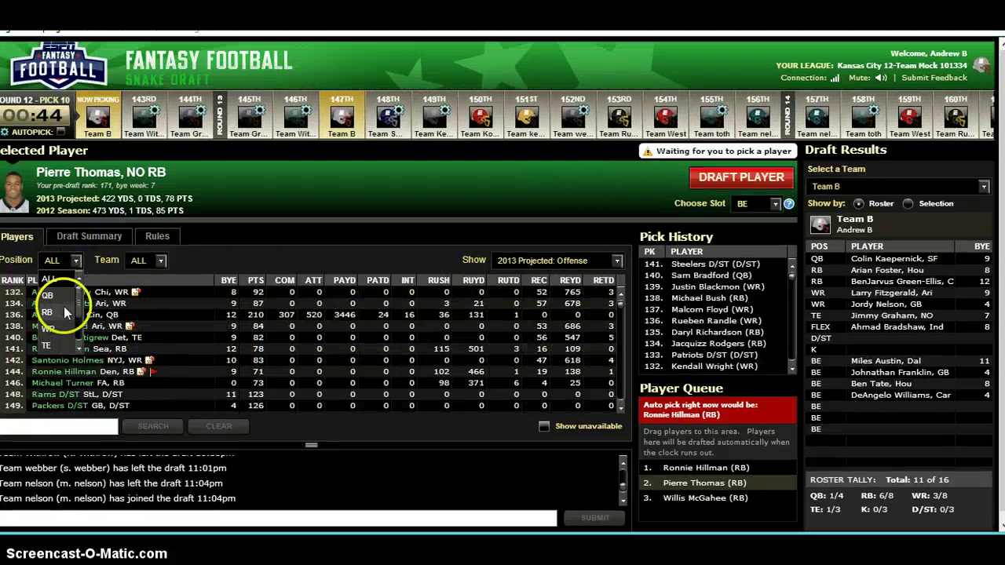
pyautogui.click(47, 312)
pyautogui.click(290, 328)
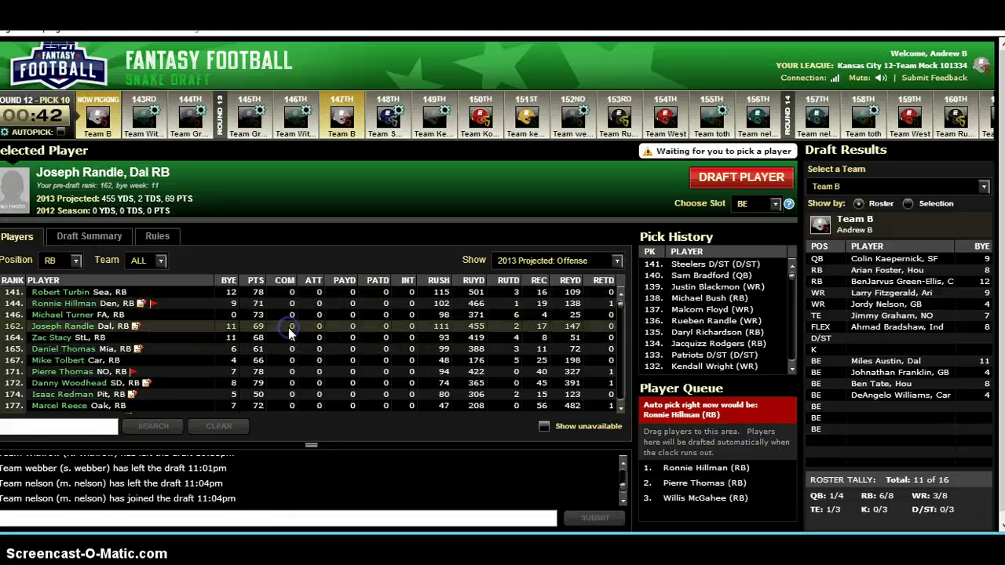
# Select Ronnie Hillman from the player queue and draft him.
pyautogui.click(728, 469)
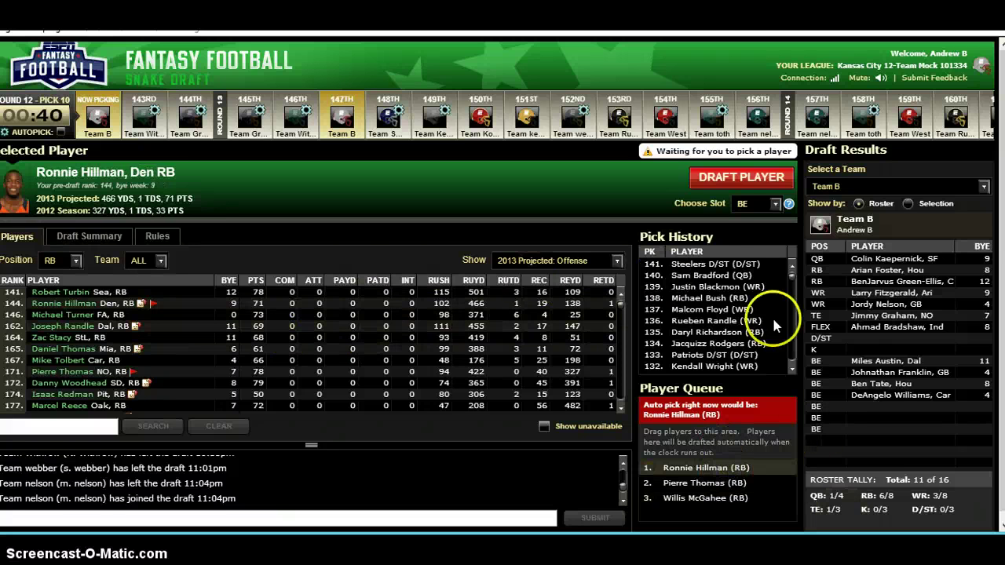
pyautogui.click(751, 180)
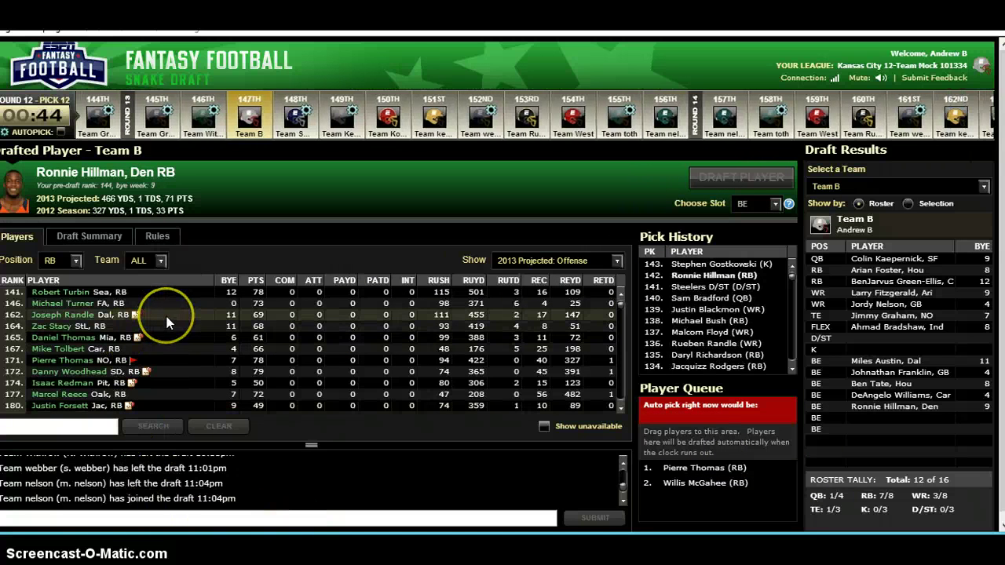
# Read the news note on Daniel Thomas and draft Pierre Thomas from the player queue.
pyautogui.click(139, 338)
pyautogui.moveTo(138, 340)
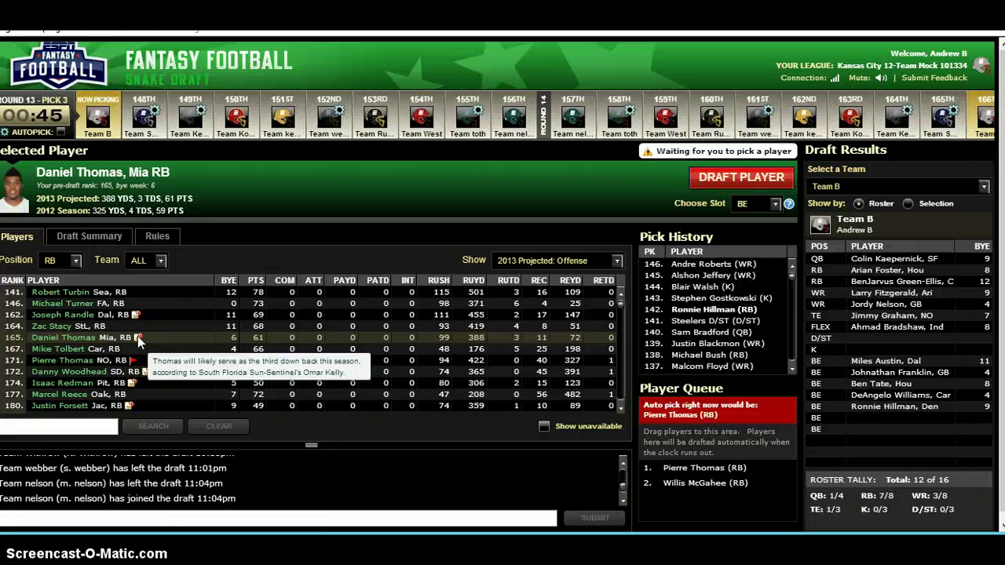
pyautogui.click(714, 469)
pyautogui.click(762, 186)
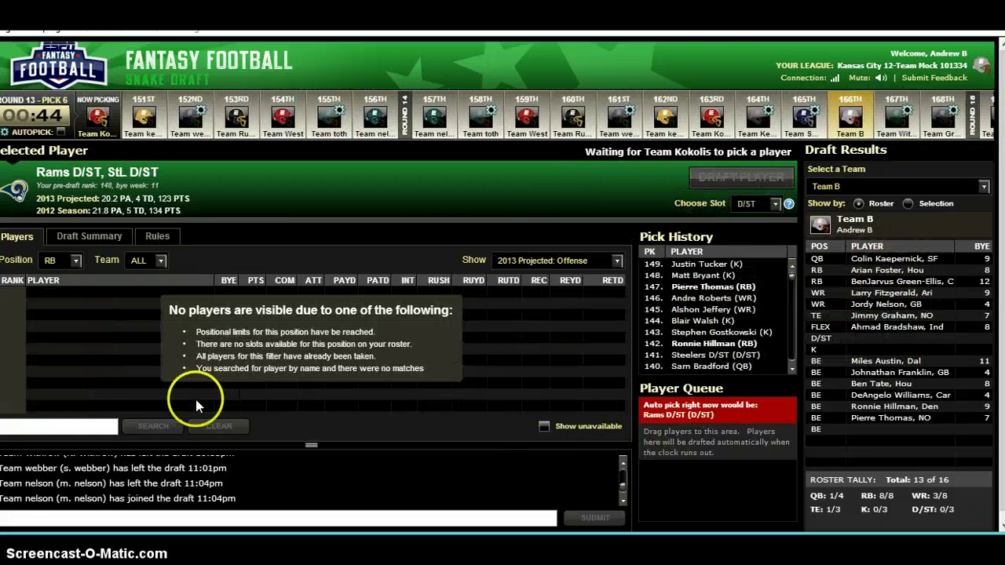
# Reset the position filter to ALL so that available players at every position are listed.
pyautogui.click(76, 262)
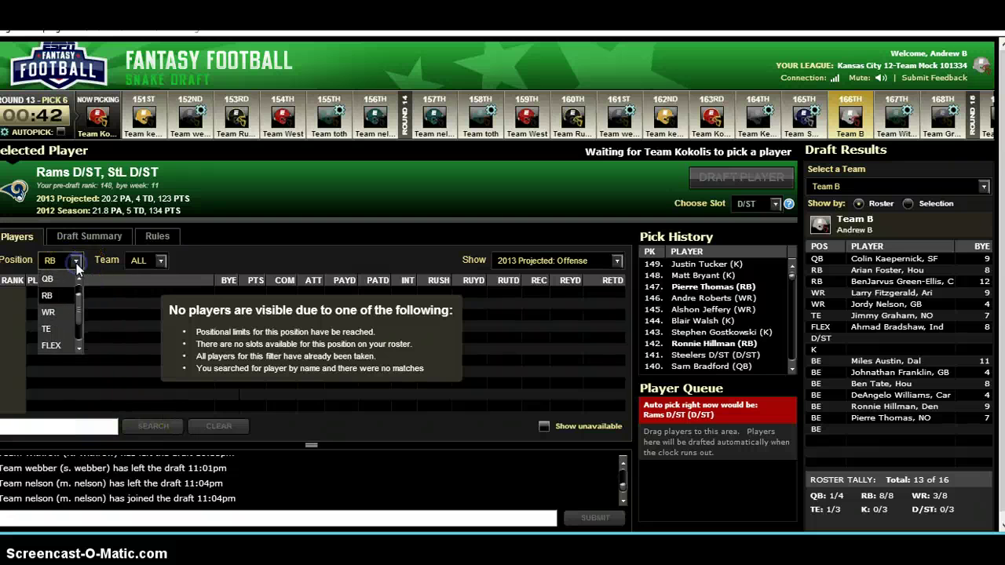
pyautogui.scroll(2, 83, 287)
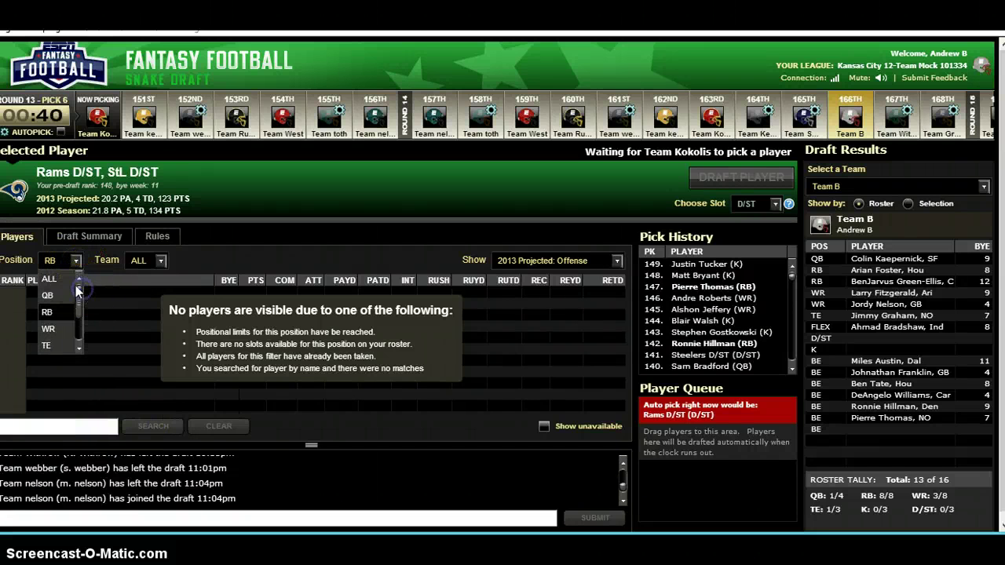
pyautogui.click(68, 280)
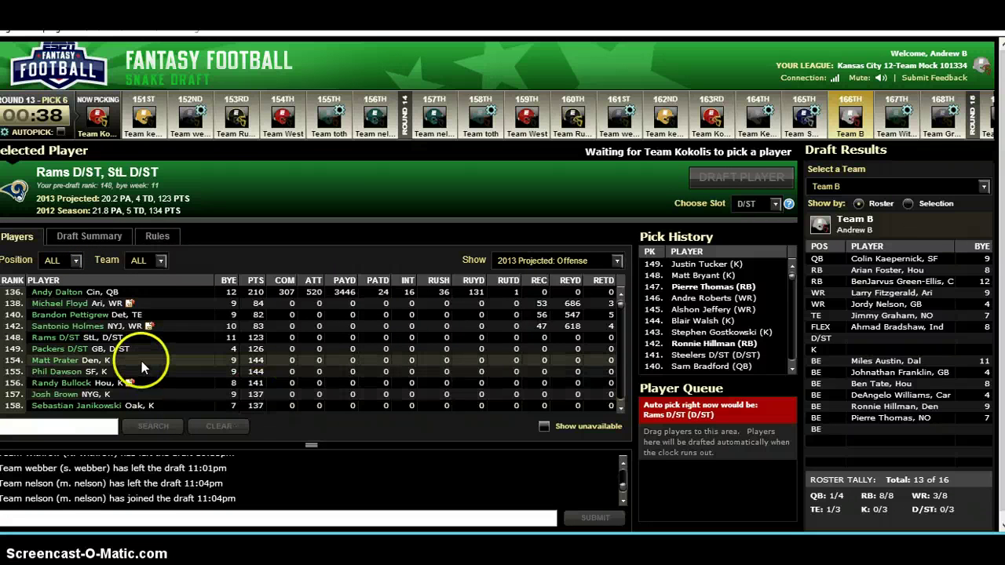
# Compare the rosters of several opposing teams with Team B's own roster, ending on Team B.
pyautogui.click(233, 125)
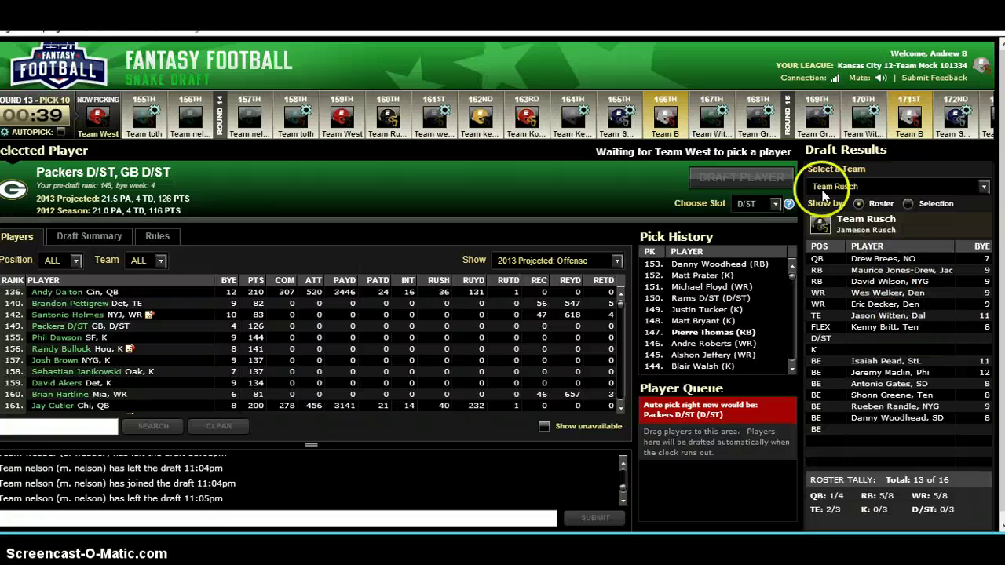
pyautogui.click(665, 115)
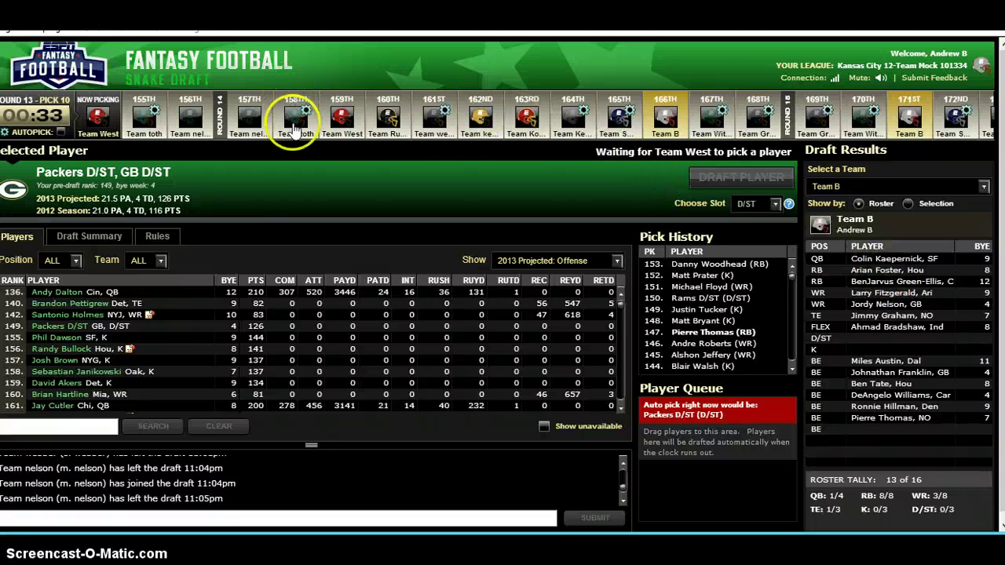
pyautogui.click(246, 121)
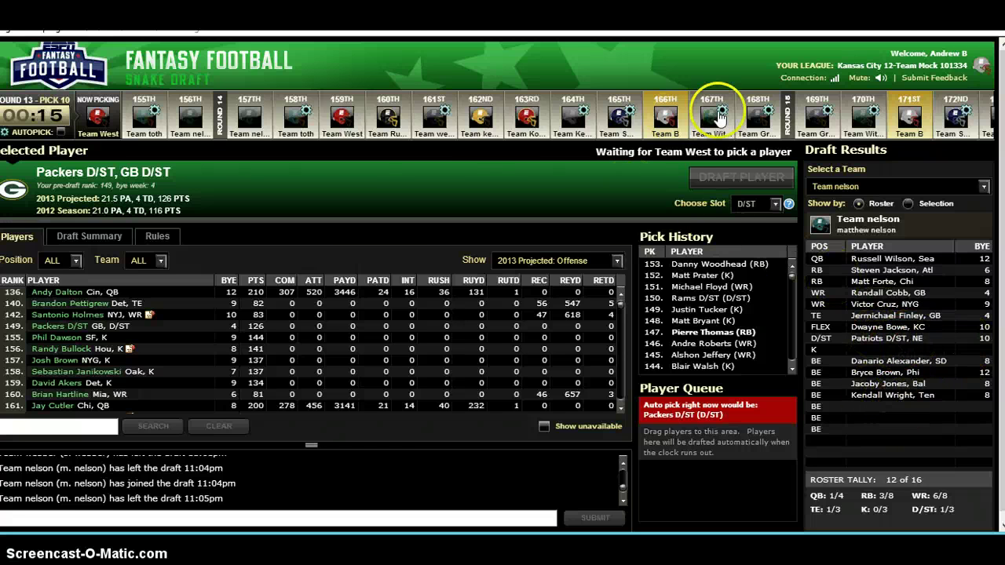
pyautogui.click(526, 118)
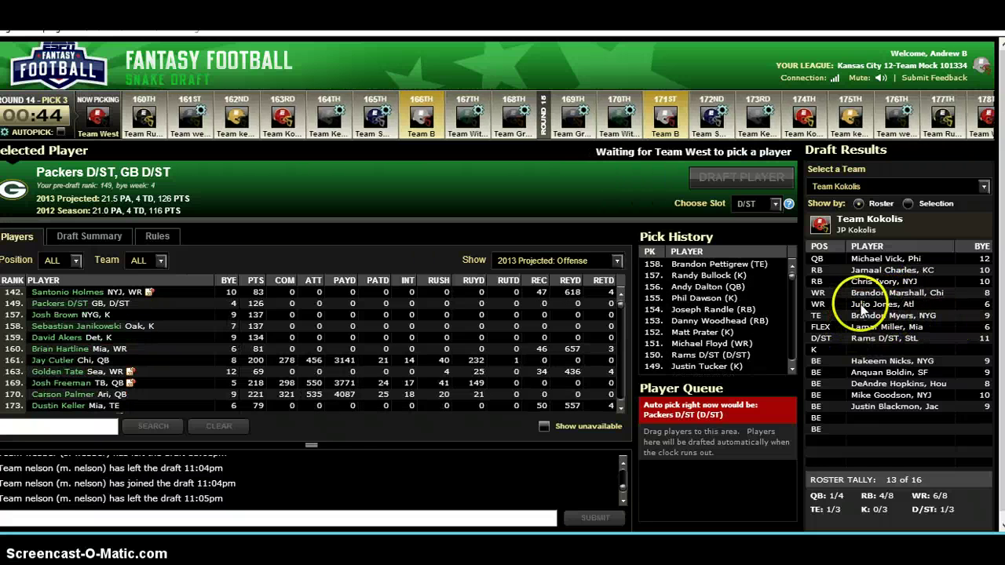
pyautogui.click(422, 116)
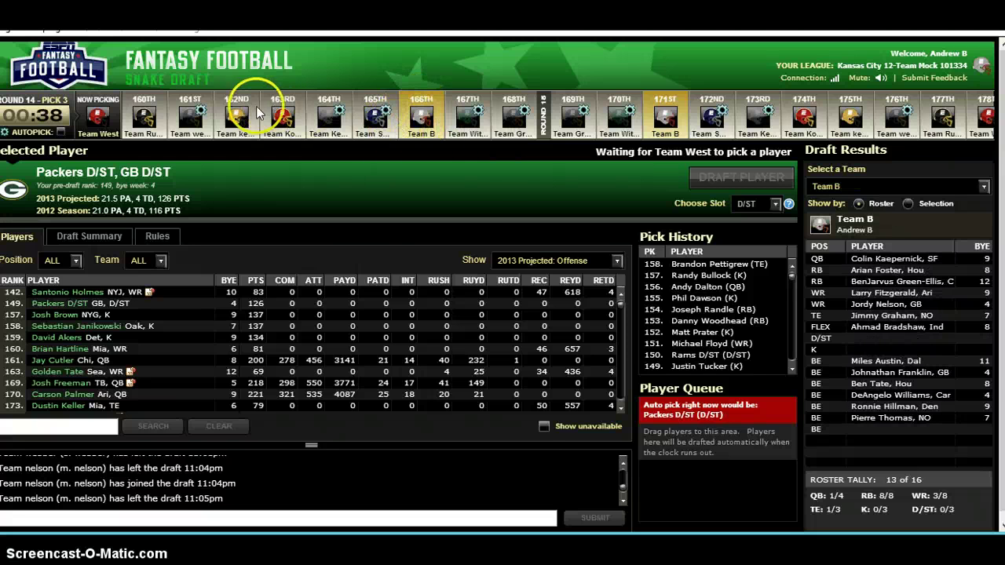
pyautogui.click(285, 119)
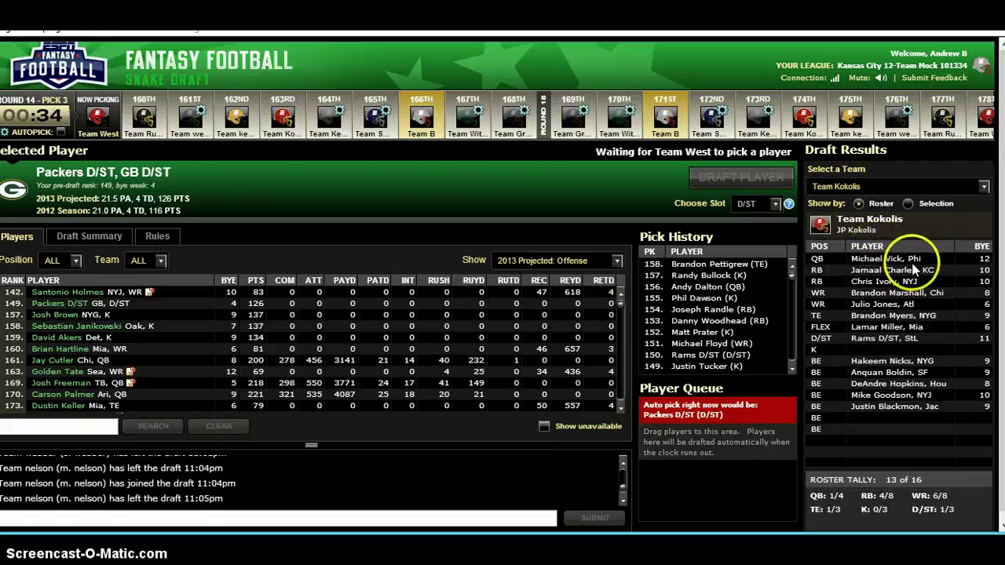
pyautogui.click(423, 119)
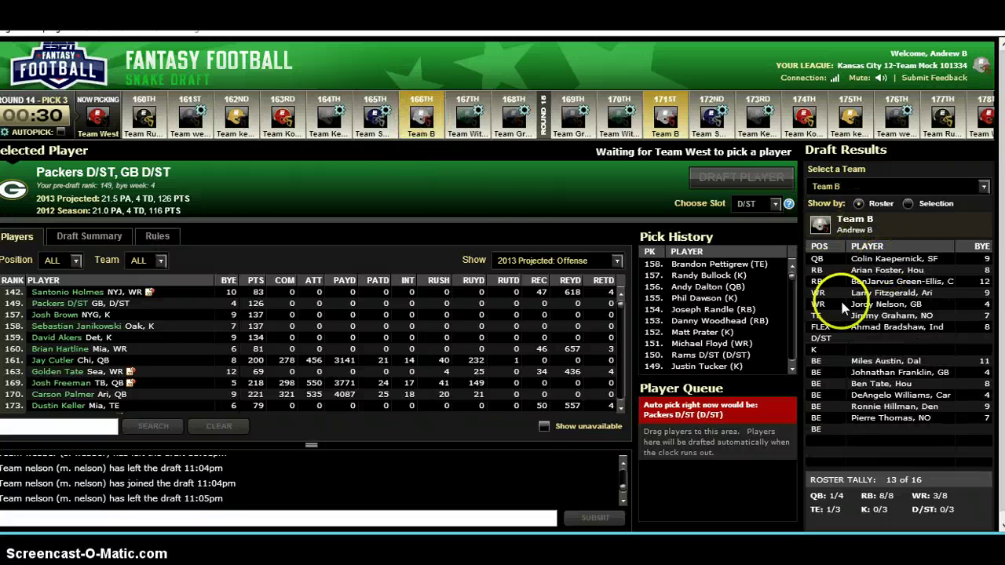
pyautogui.click(236, 118)
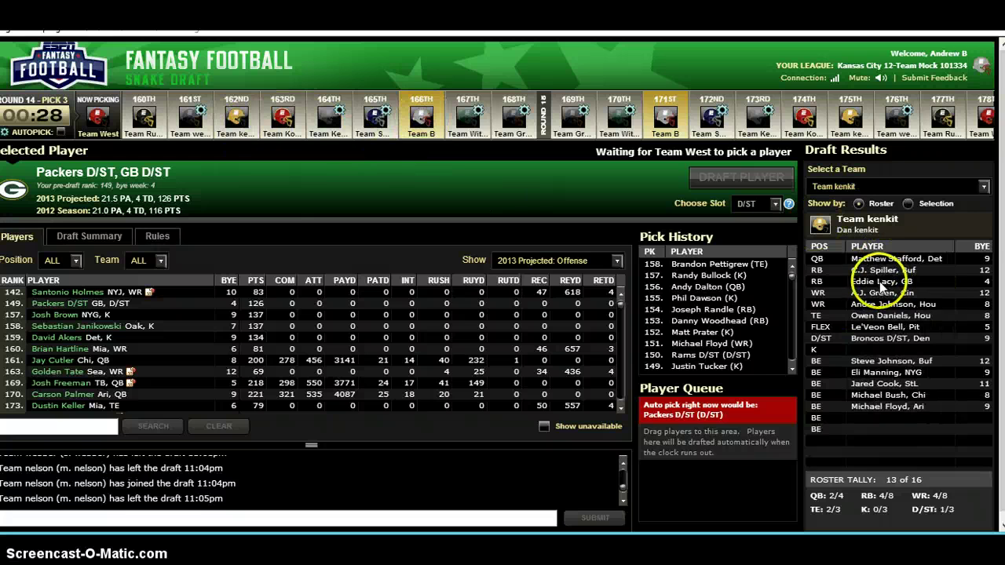
pyautogui.click(281, 119)
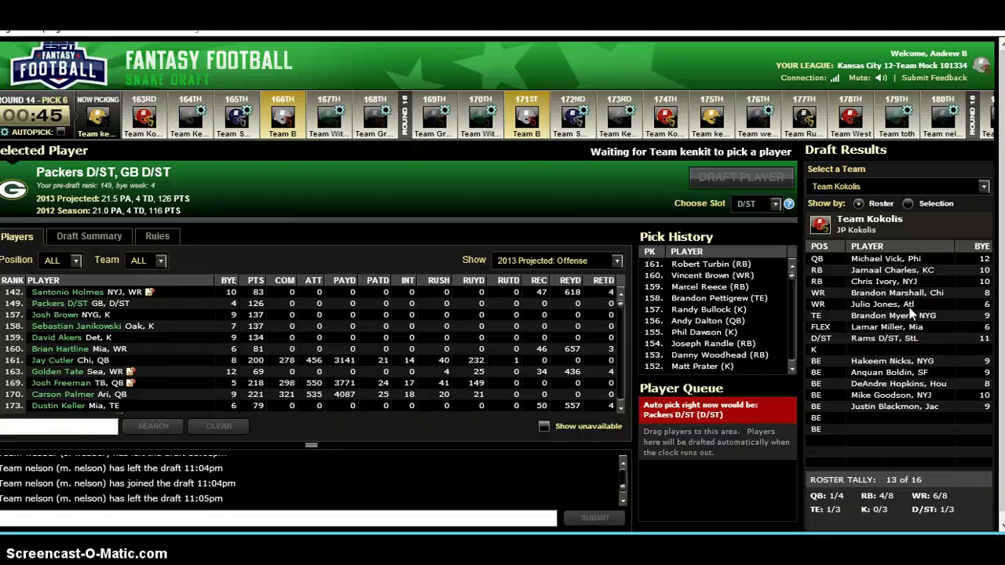
pyautogui.click(271, 114)
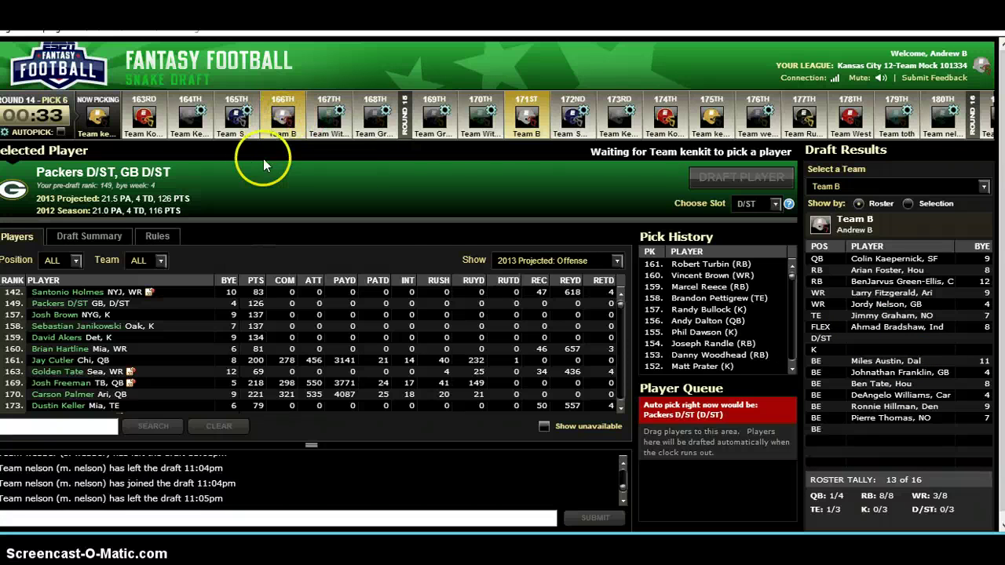
pyautogui.click(187, 118)
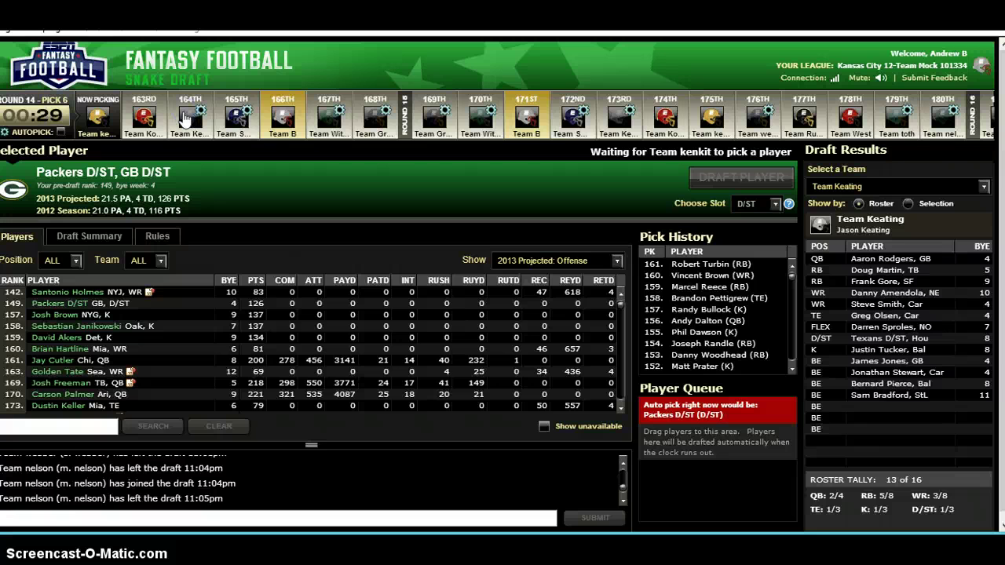
pyautogui.click(285, 116)
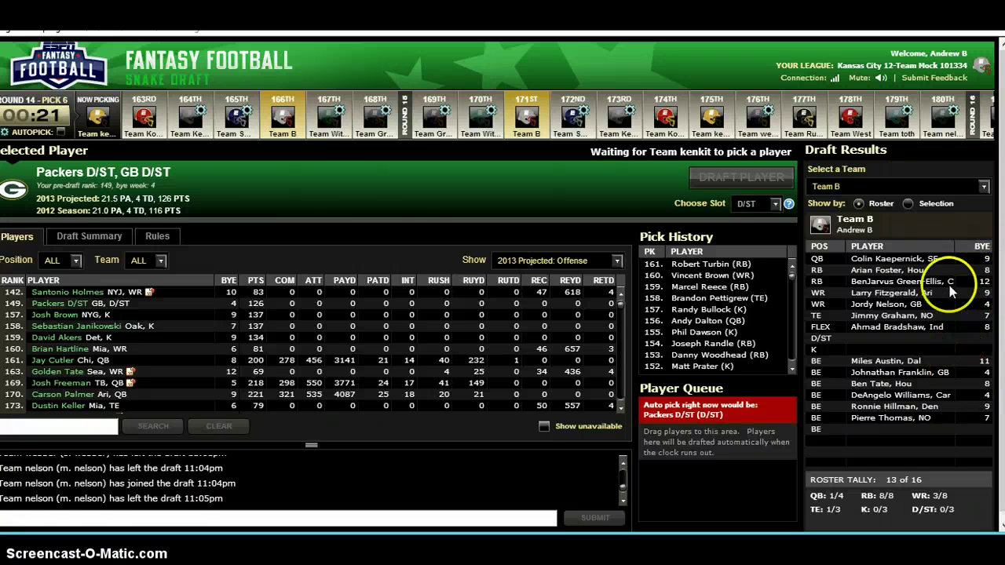
pyautogui.click(330, 117)
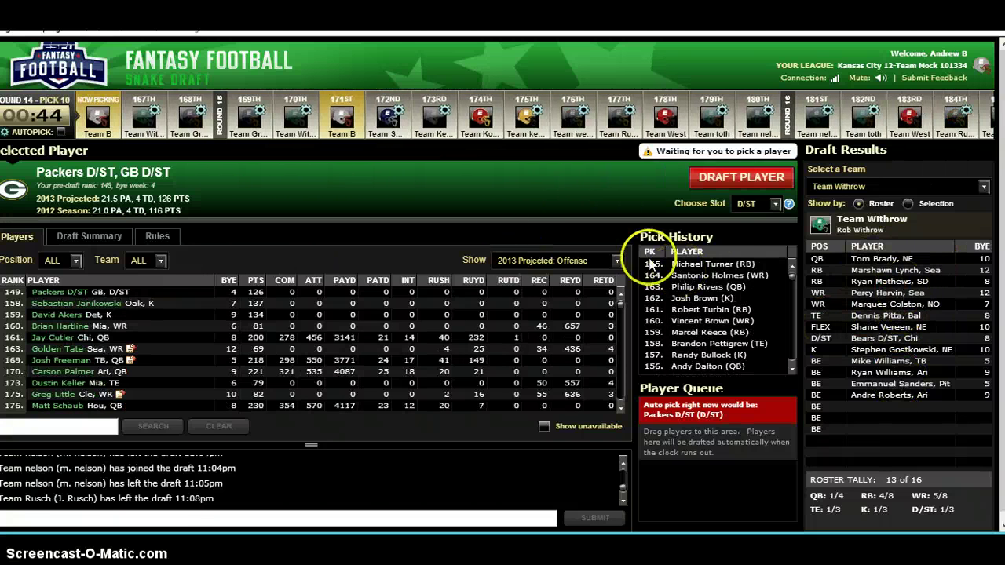
pyautogui.click(102, 125)
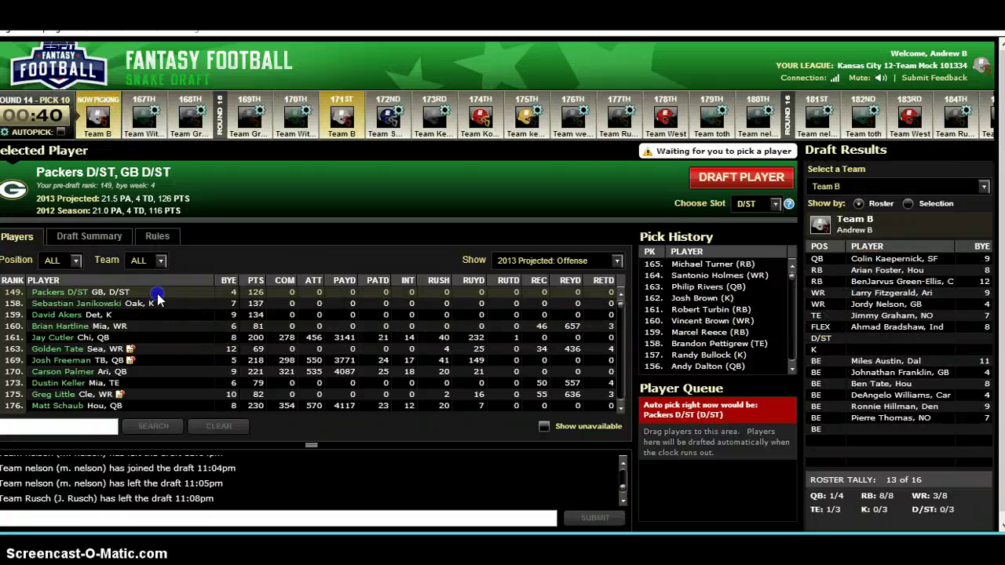
# Browse the available players, filter them to FLEX, and compare the projections of Golden Tate and Brian Hartline.
pyautogui.scroll(-1, 166, 337)
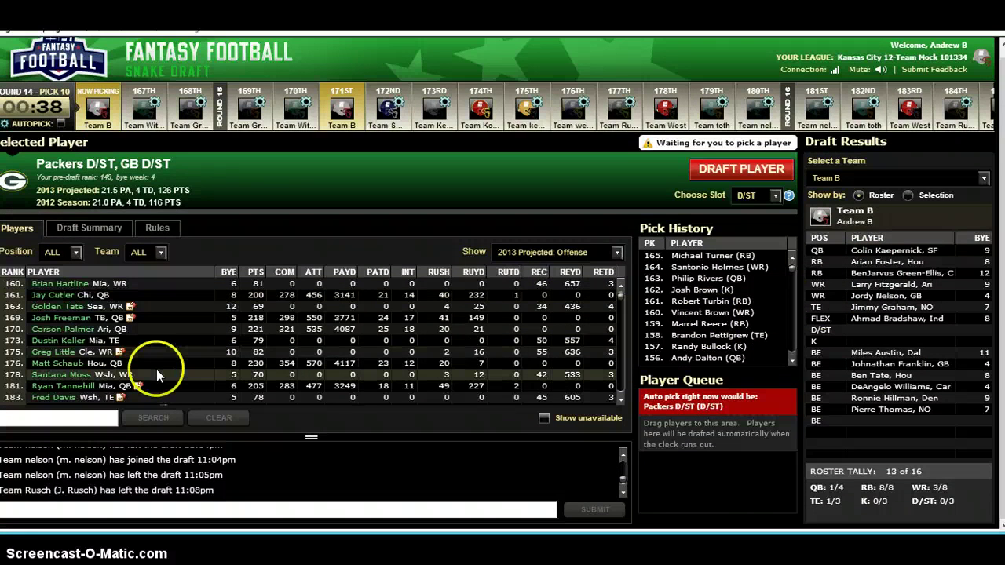
pyautogui.scroll(1, 154, 366)
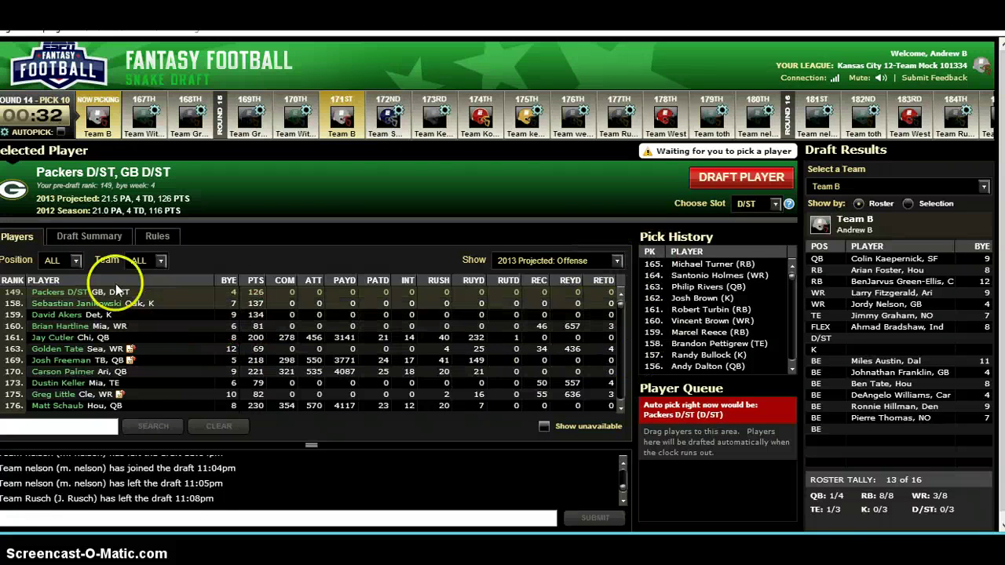
pyautogui.click(60, 265)
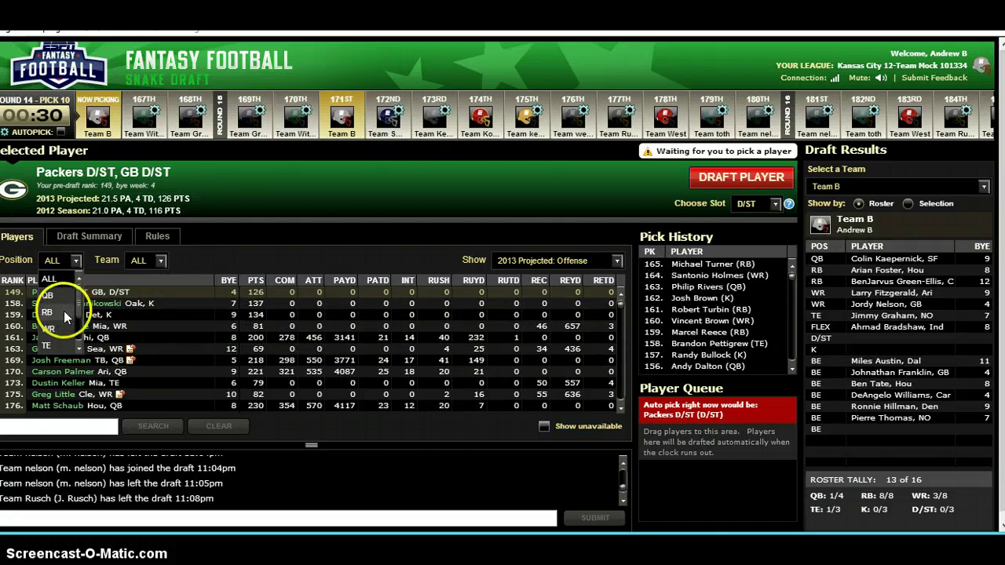
pyautogui.scroll(-3, 65, 338)
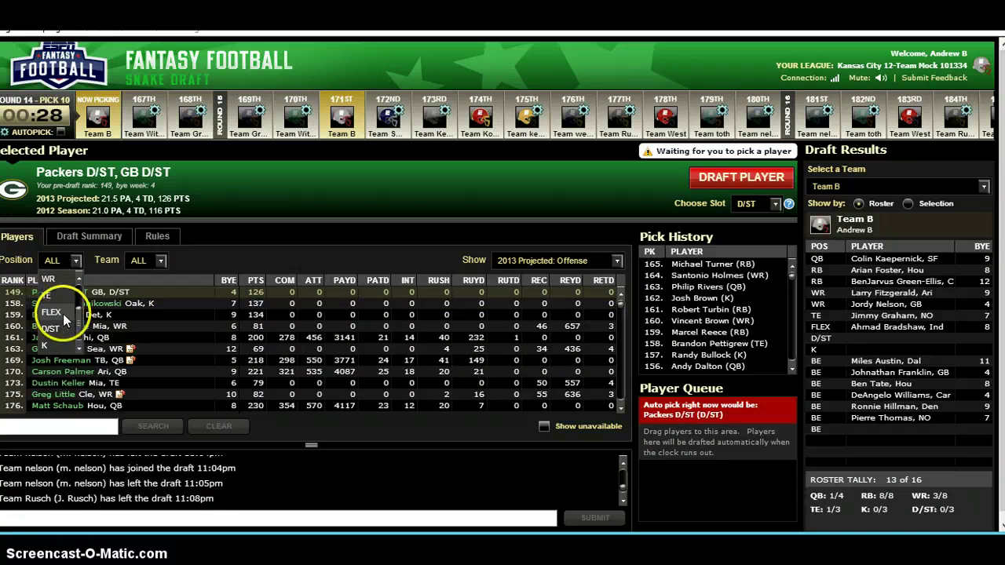
pyautogui.click(67, 316)
pyautogui.click(160, 304)
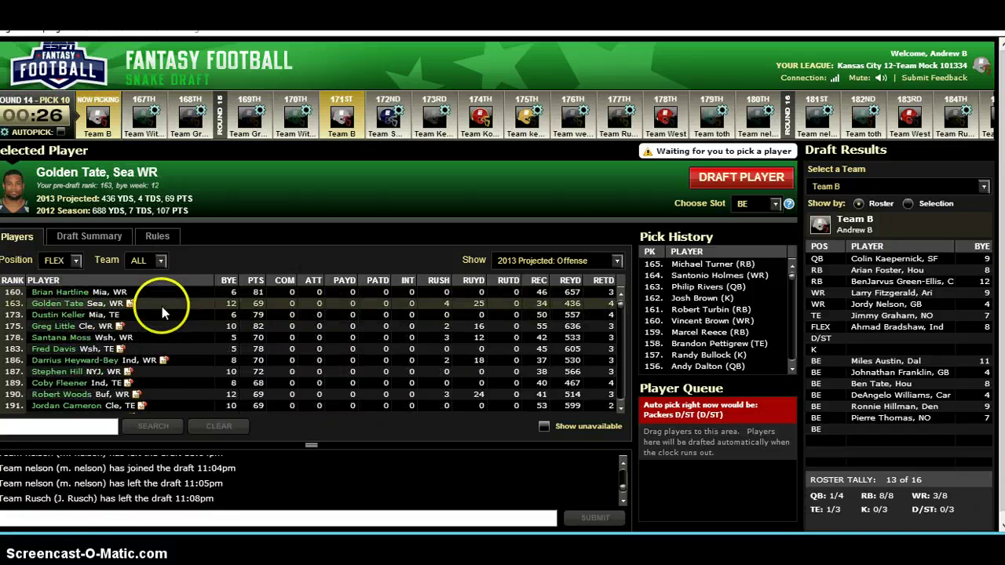
pyautogui.click(152, 293)
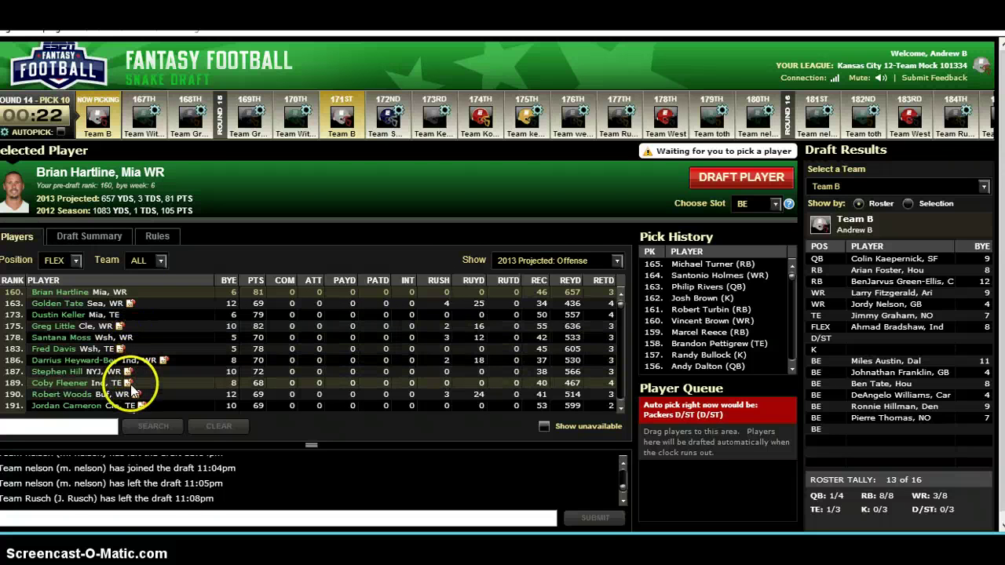
pyautogui.scroll(-2, 158, 379)
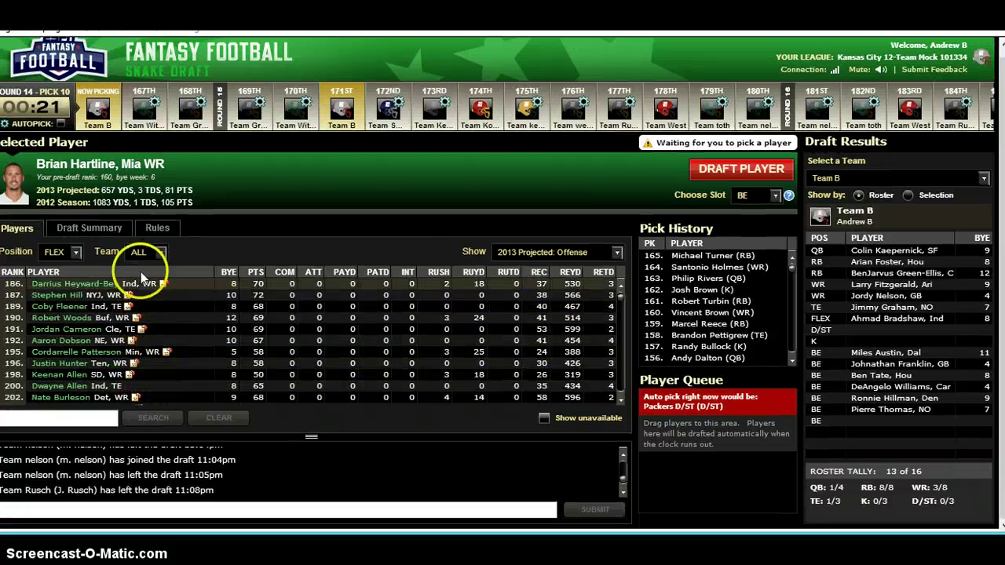
# Filter the available players to the RB position.
pyautogui.click(64, 252)
pyautogui.scroll(3, 78, 301)
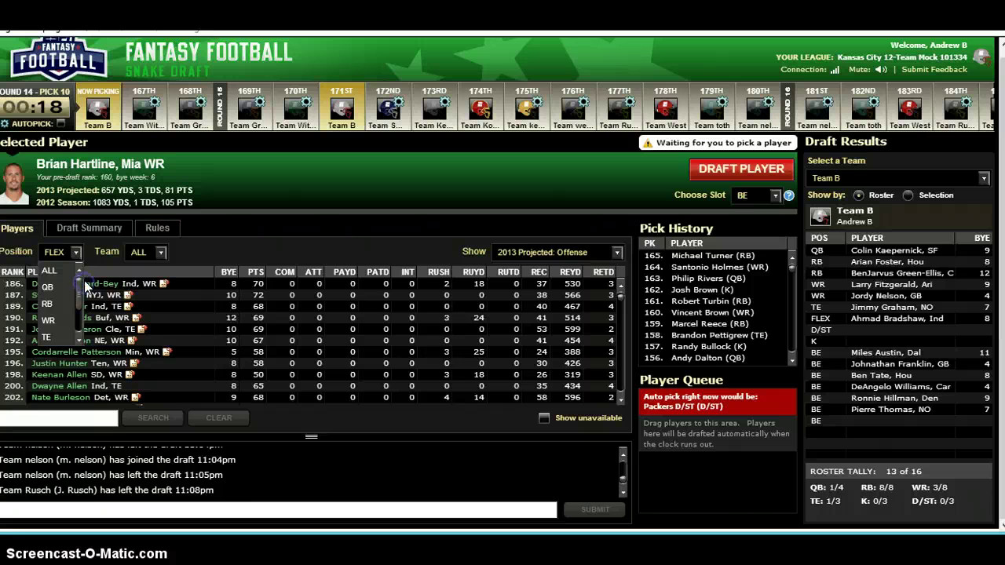
pyautogui.click(69, 304)
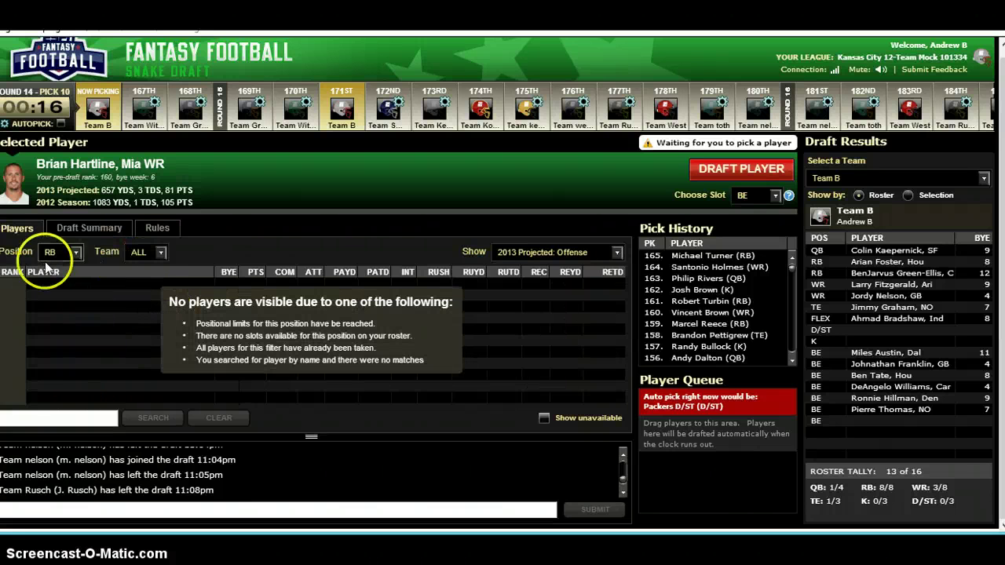
# Filter the available players to the WR position.
pyautogui.click(57, 261)
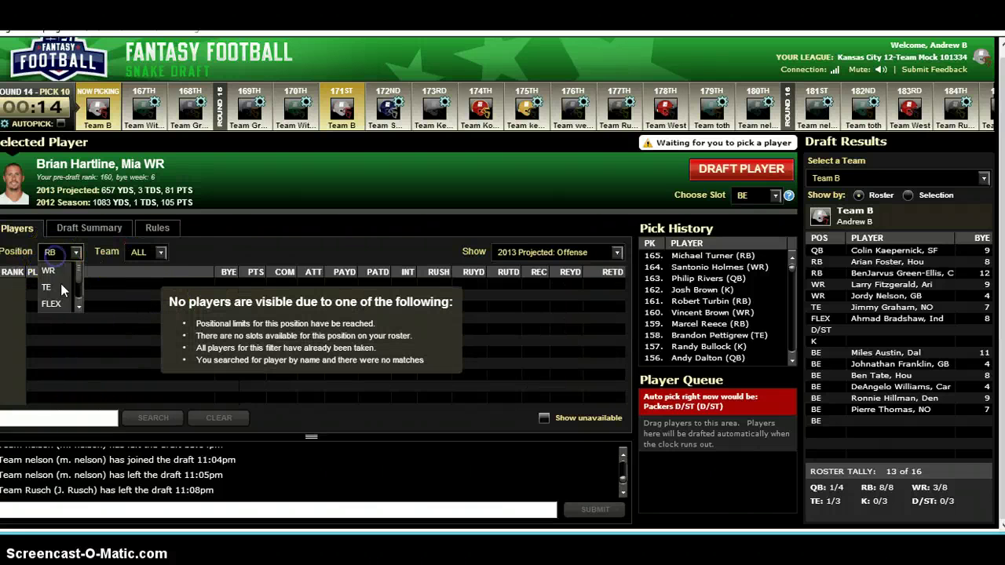
pyautogui.scroll(2, 61, 284)
pyautogui.click(63, 330)
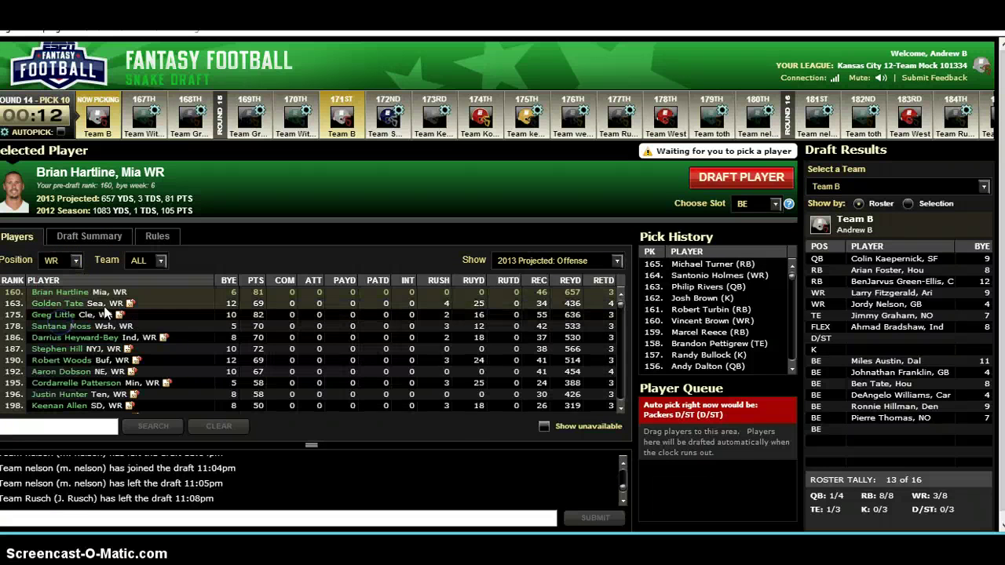
# Check Golden Tate, sort the wide receivers by rank, and draft Brian Hartline.
pyautogui.click(124, 303)
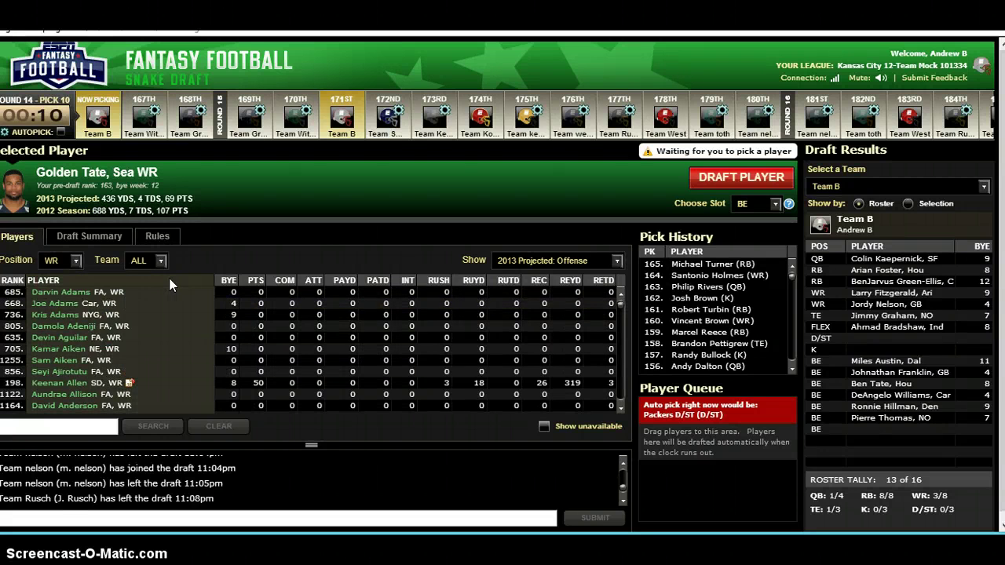
pyautogui.click(13, 280)
pyautogui.click(63, 293)
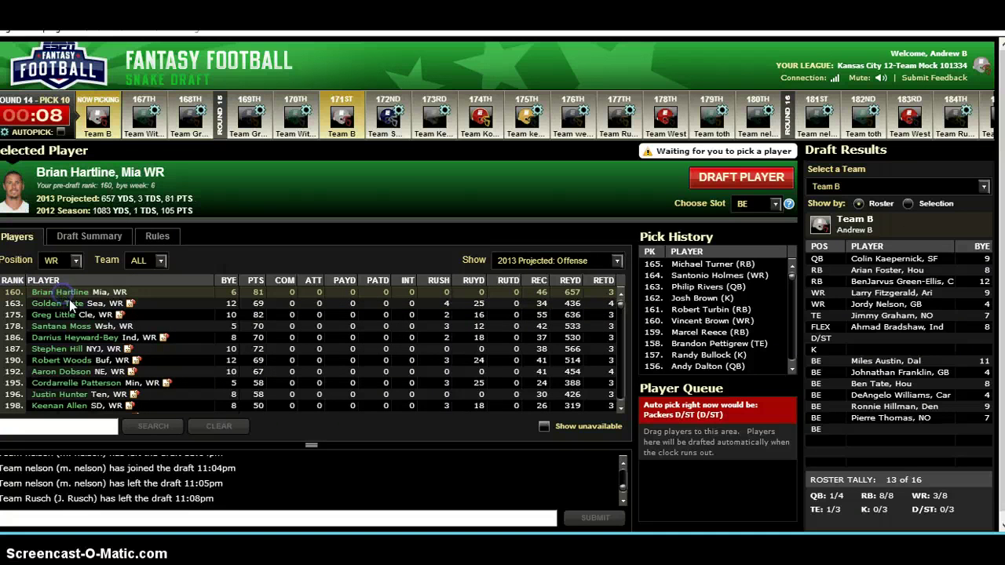
pyautogui.click(743, 176)
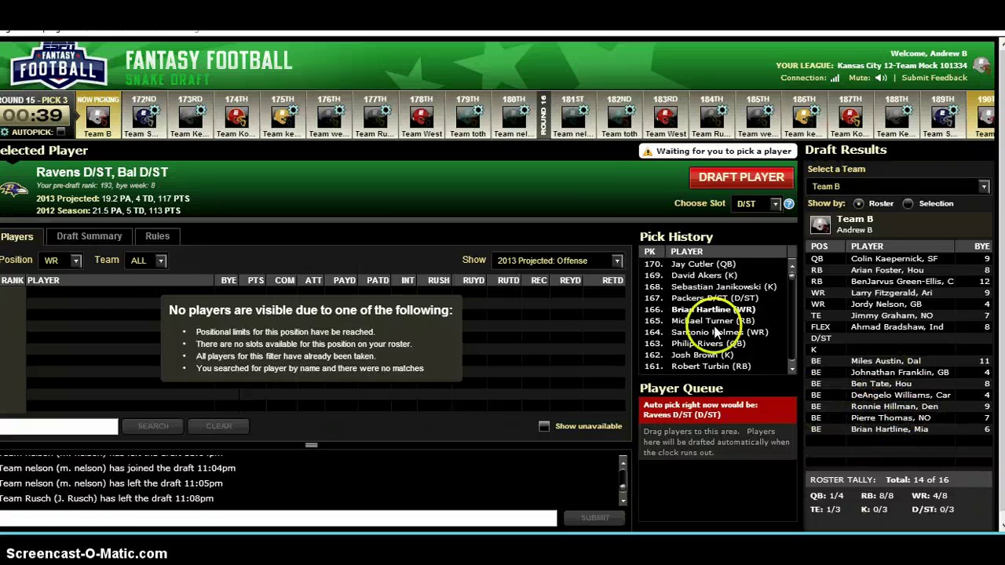
# Filter the available players to the D/ST position and draft Ravens D/ST.
pyautogui.click(72, 268)
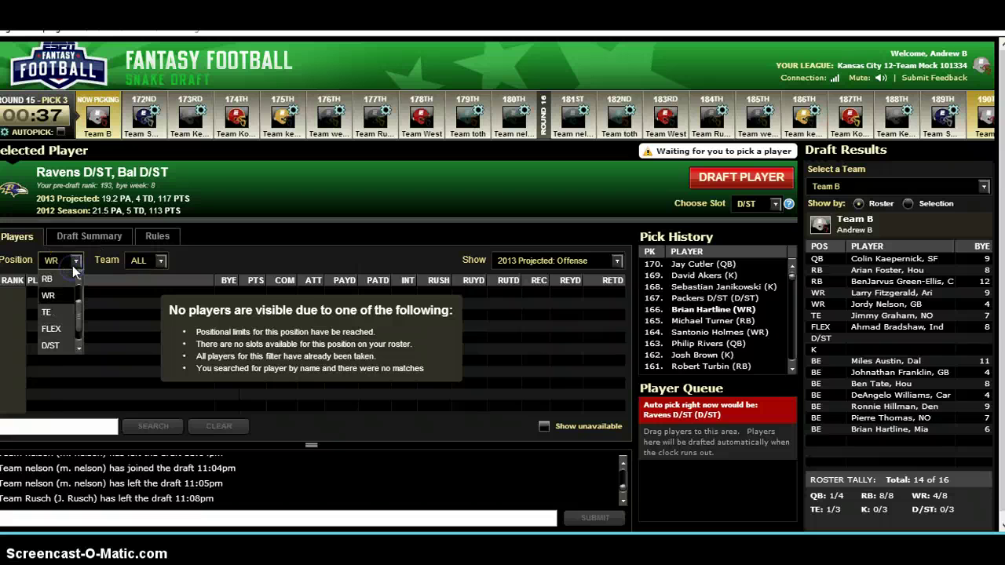
pyautogui.click(62, 347)
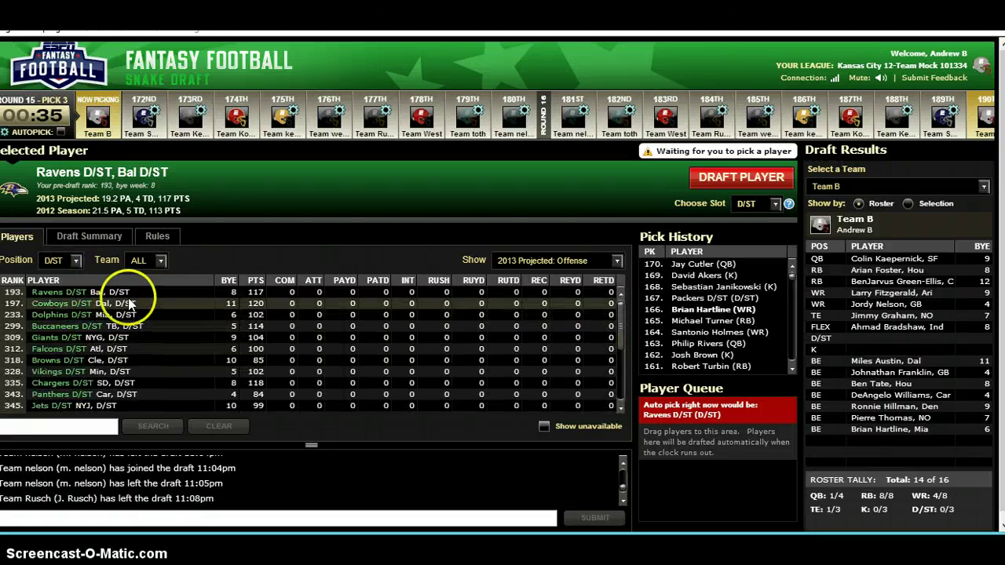
pyautogui.click(755, 184)
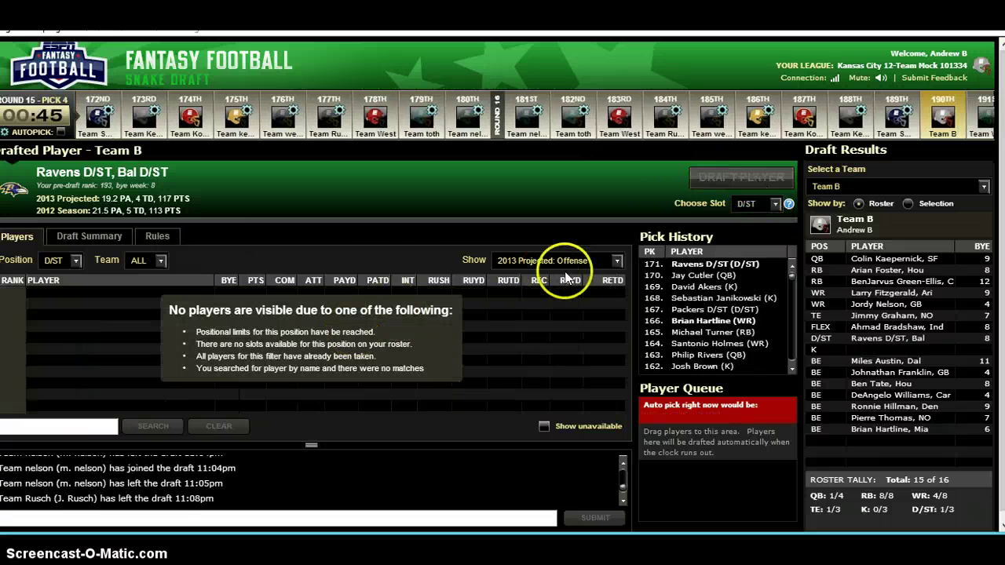
# Filter the available players to the K position and add Greg Zuerlein to the player queue.
pyautogui.click(76, 261)
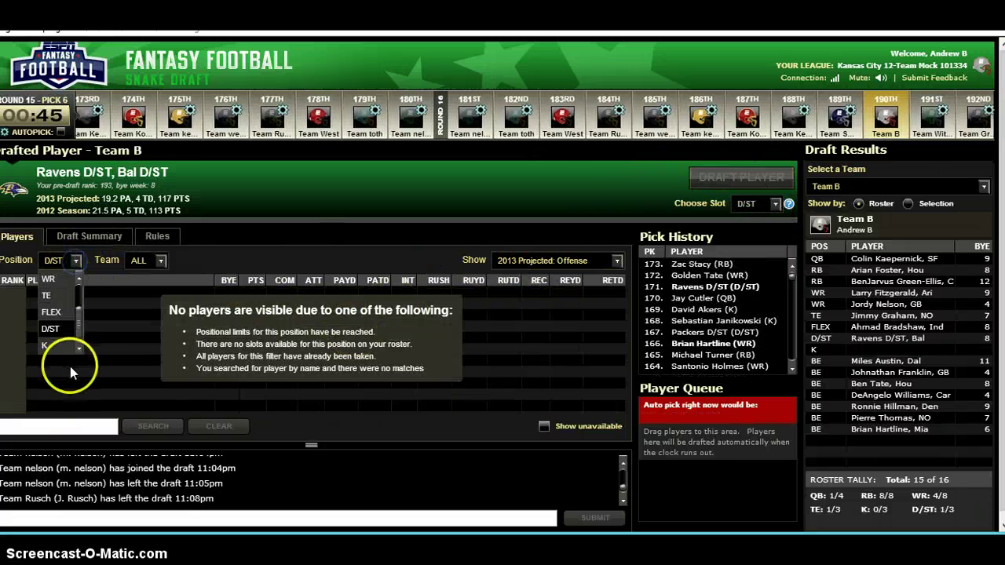
pyautogui.click(66, 334)
pyautogui.click(105, 303)
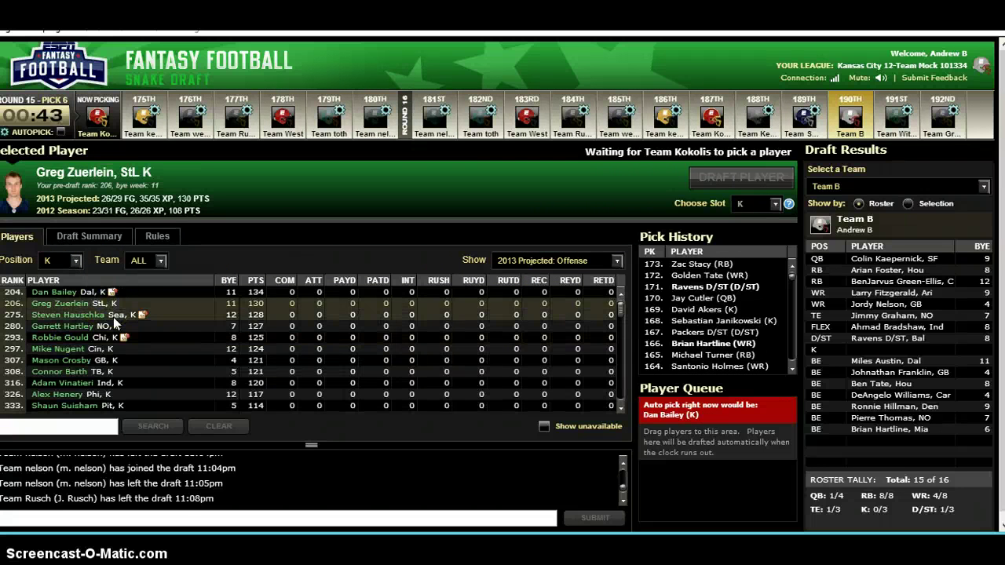
pyautogui.rightClick(126, 303)
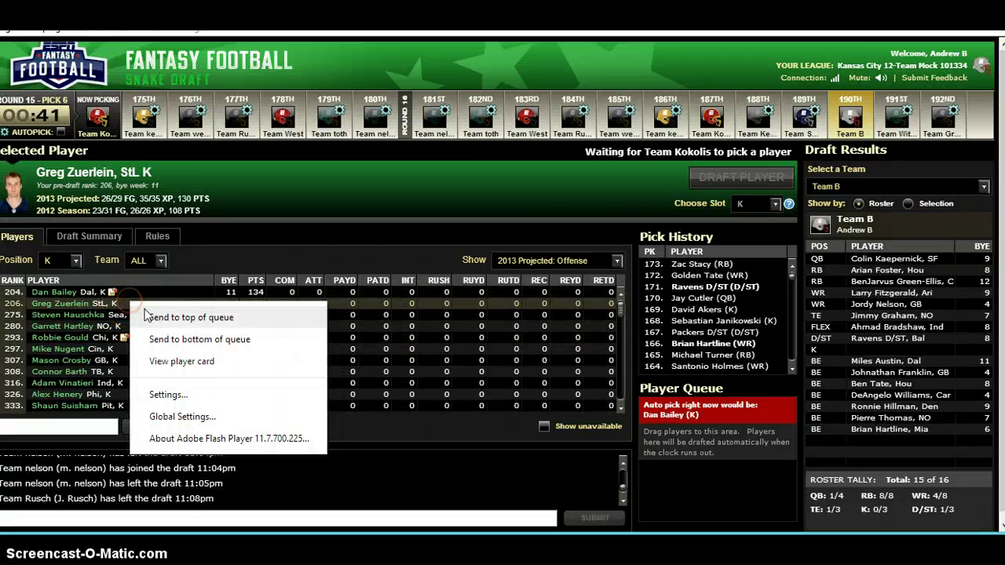
pyautogui.click(139, 307)
# Compare the projections of the highest-ranked kickers and add Dan Bailey to the bottom of the player queue.
pyautogui.click(138, 341)
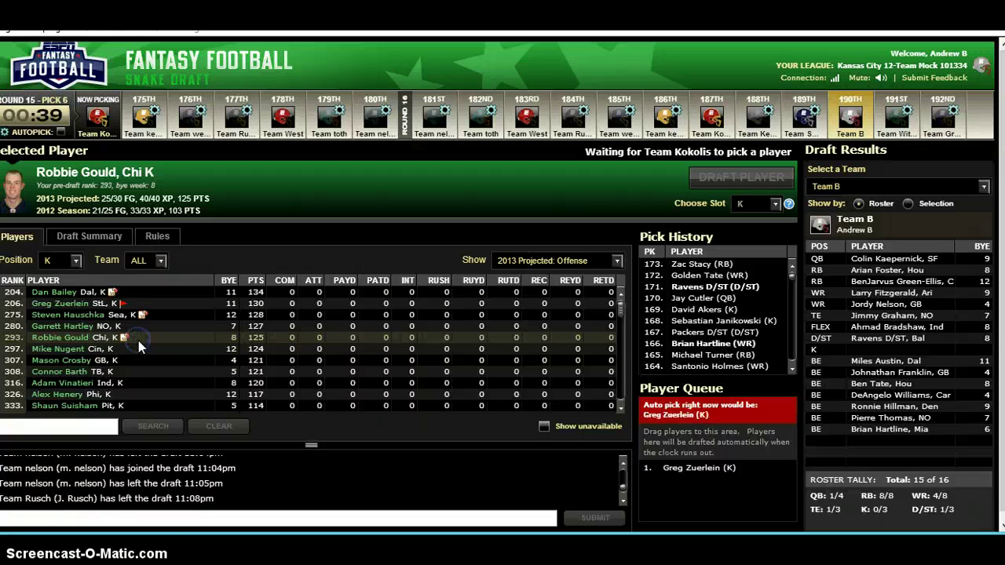
pyautogui.click(169, 325)
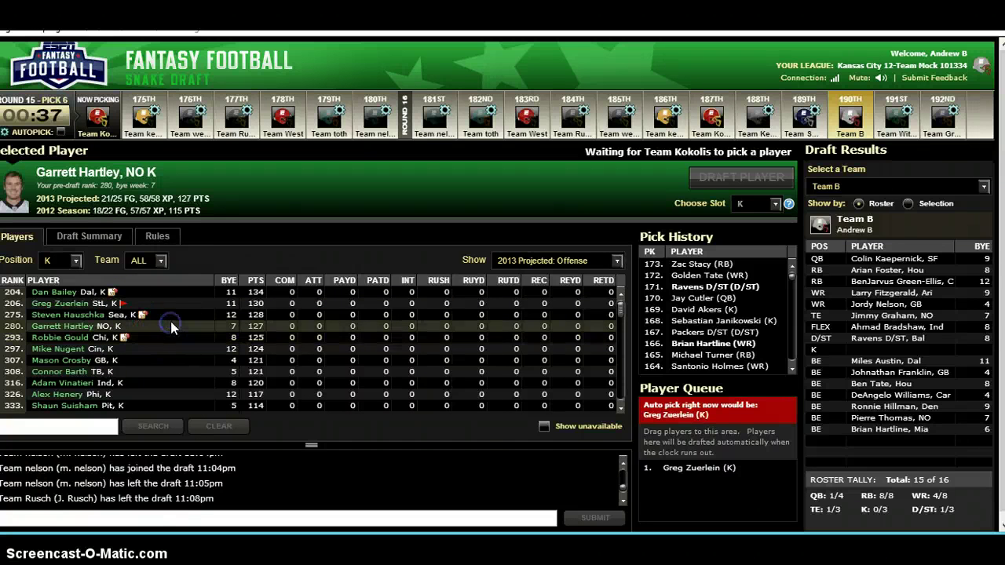
pyautogui.click(175, 315)
pyautogui.click(179, 303)
pyautogui.click(182, 294)
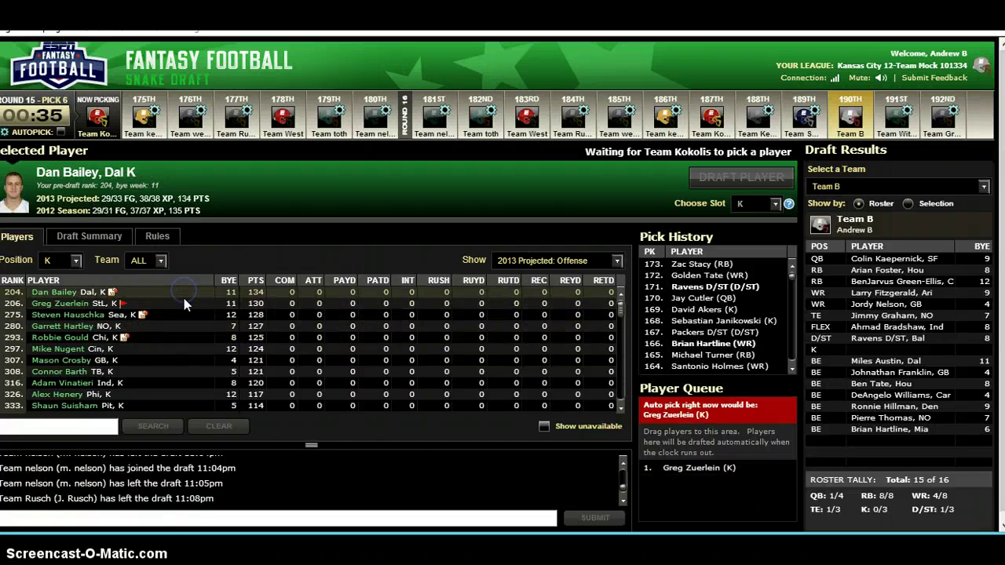
pyautogui.click(182, 303)
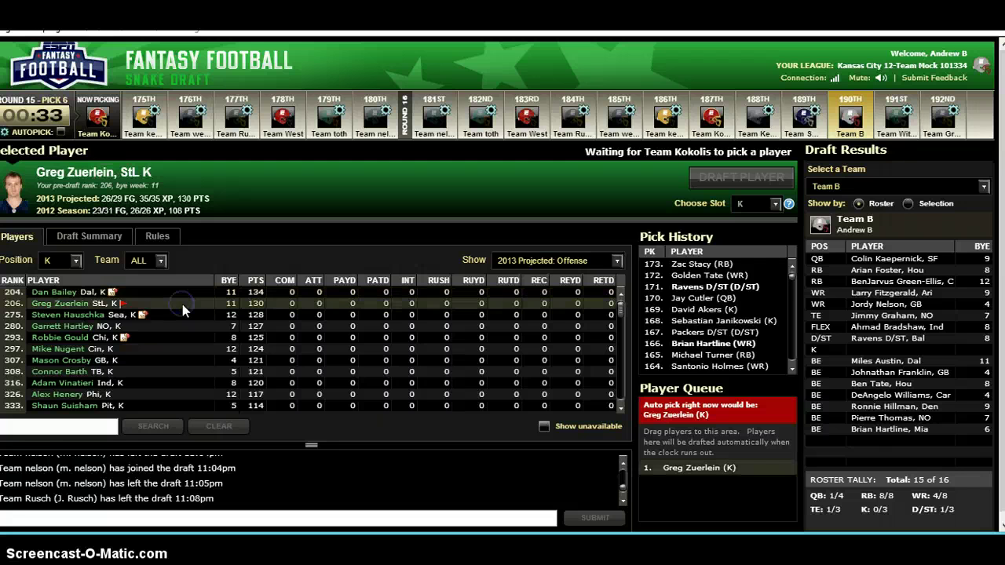
pyautogui.rightClick(189, 293)
pyautogui.click(223, 325)
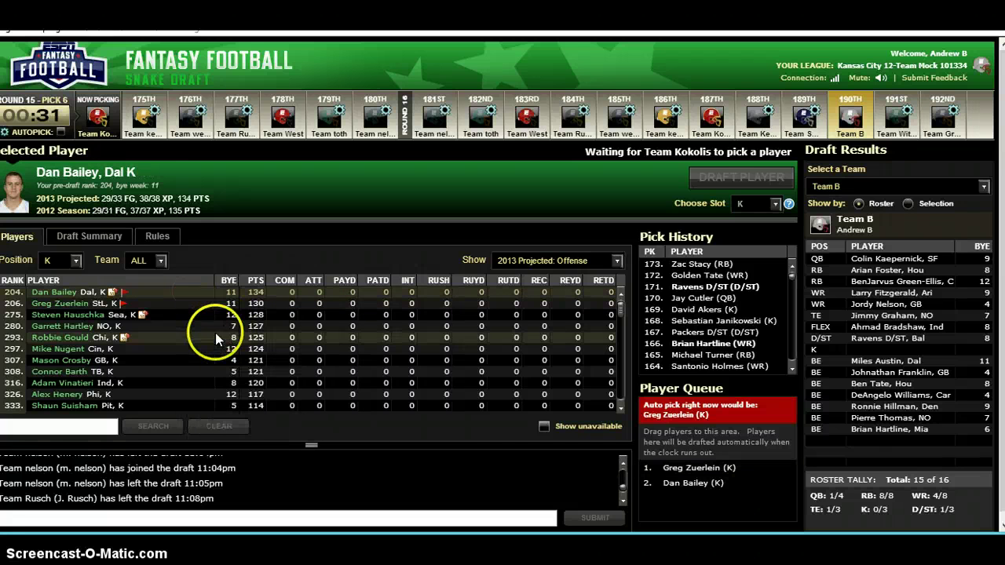
# Check Robbie Gould and add Mason Crosby to the player queue.
pyautogui.click(172, 337)
pyautogui.rightClick(173, 337)
pyautogui.click(101, 360)
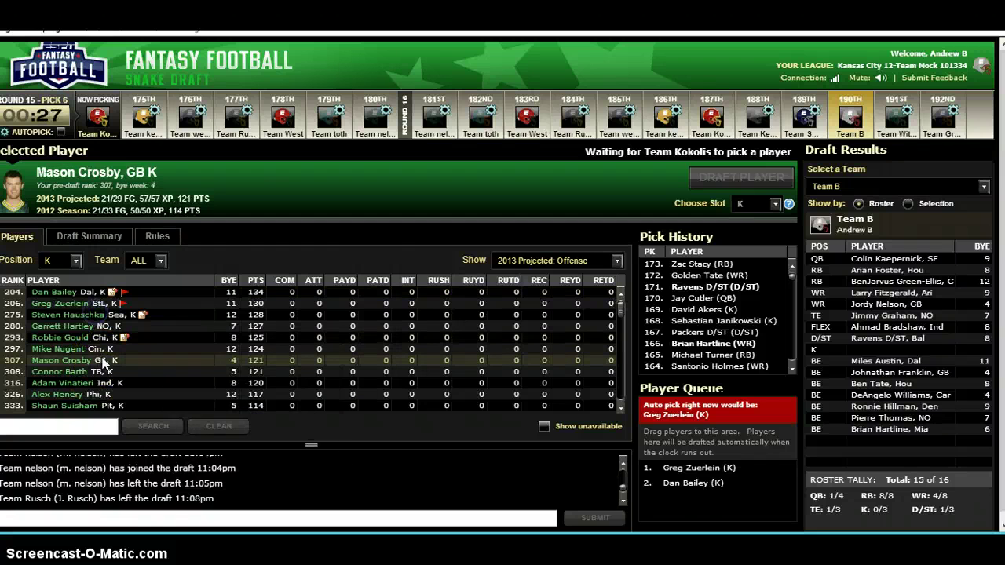
pyautogui.rightClick(102, 360)
pyautogui.click(183, 370)
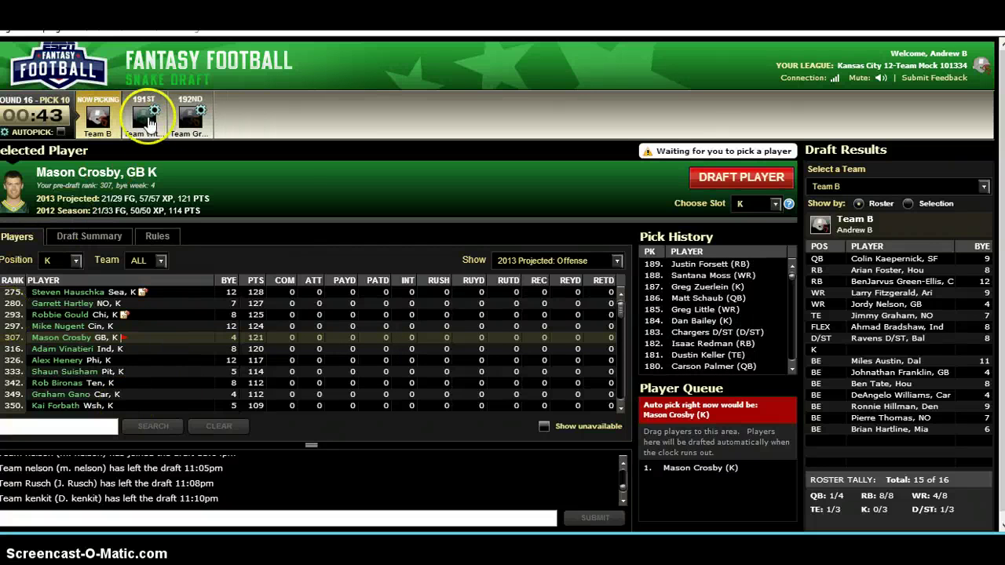
# Review the rosters of the teams holding the 191st and 192nd picks, and draft Mason Crosby from the queue.
pyautogui.click(150, 122)
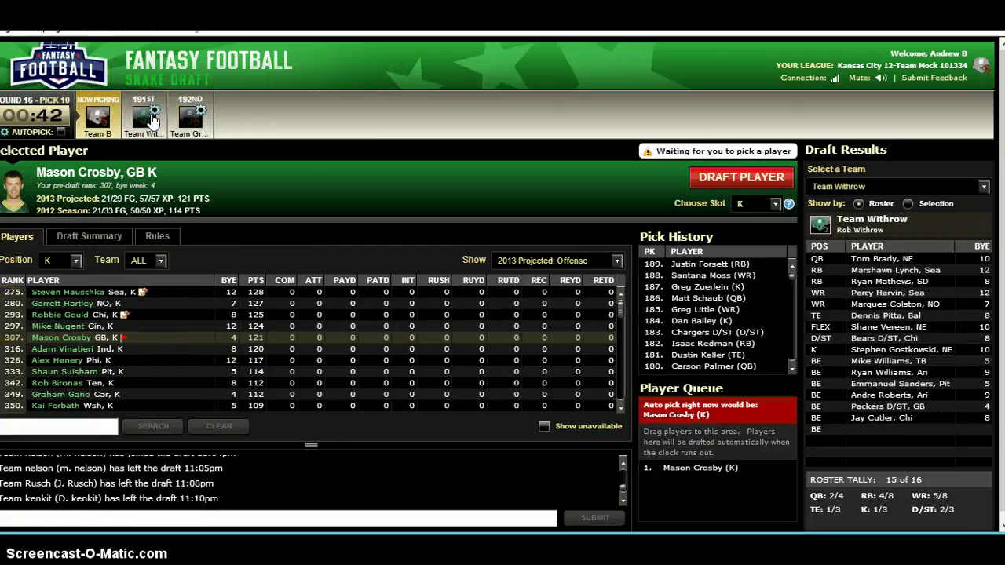
pyautogui.click(191, 116)
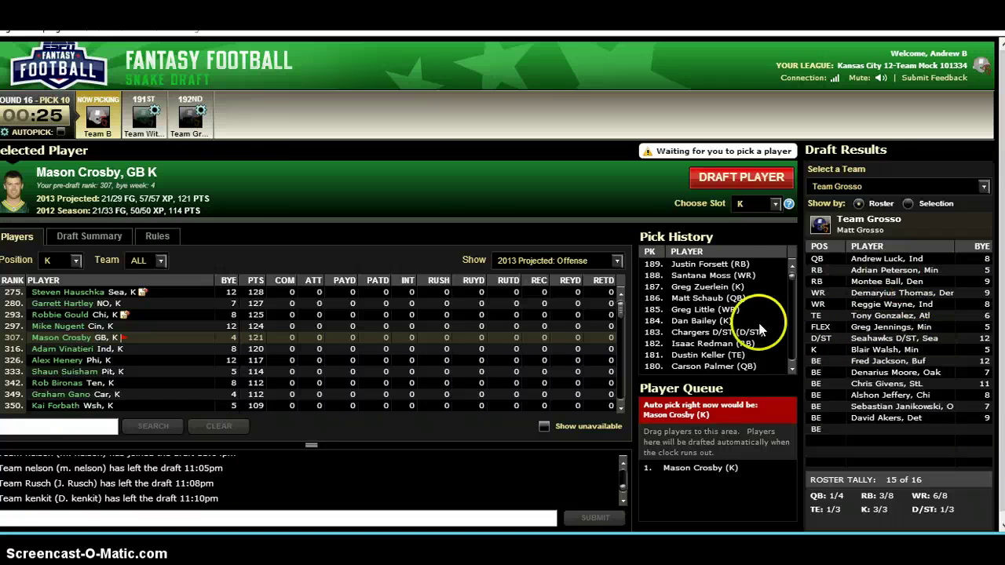
pyautogui.click(718, 468)
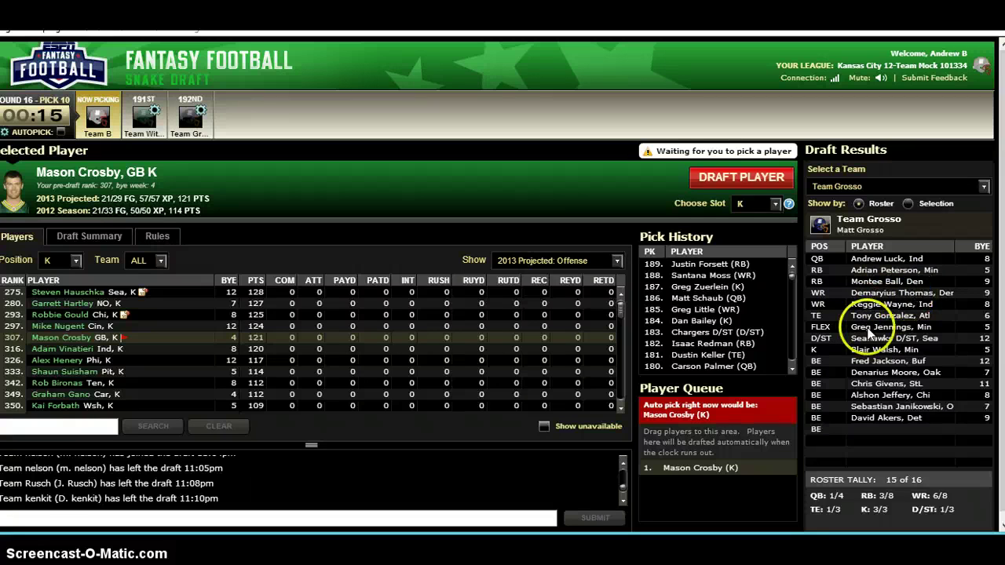
pyautogui.click(760, 181)
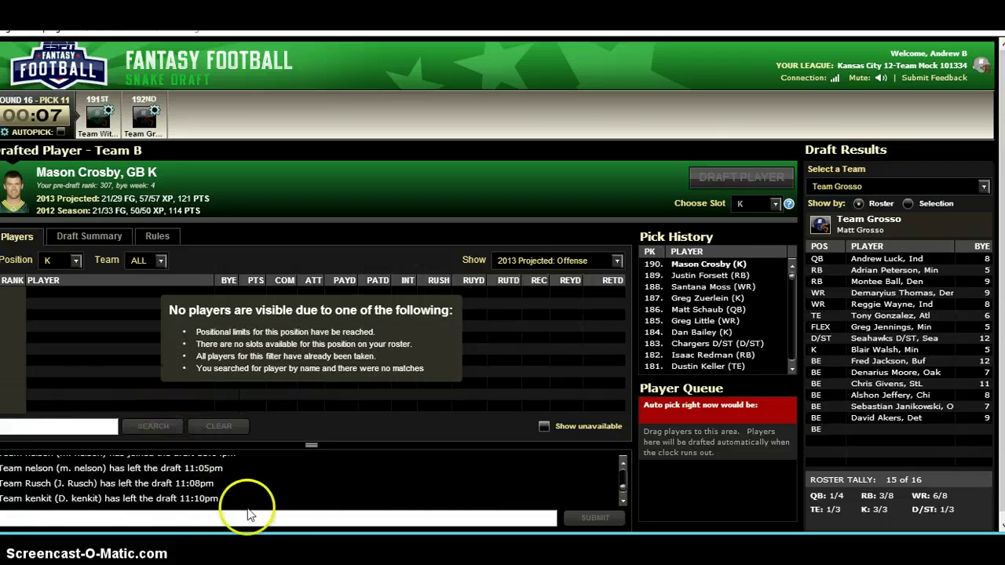